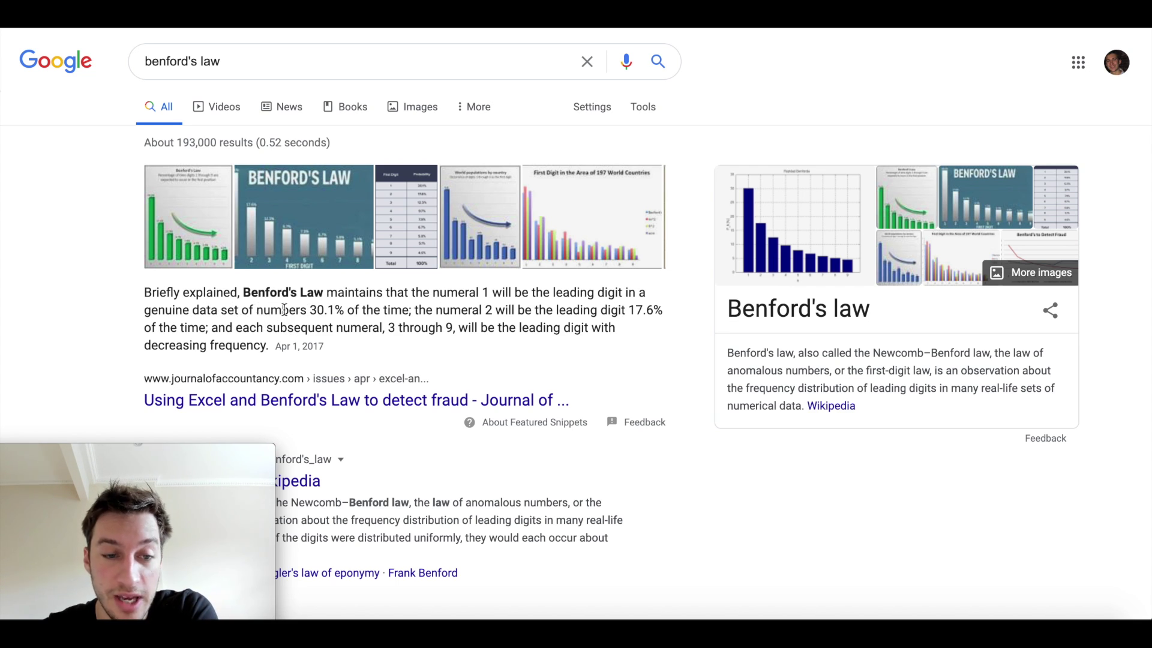
Check the 30.1% leading-one figure in the Benford's law results, then return to the BTCPERP 1h chart
{"action": "left_click_drag", "start_coordinate": [297, 309], "coordinate": [362, 309]}
{"action": "left_click", "coordinate": [362, 309]}
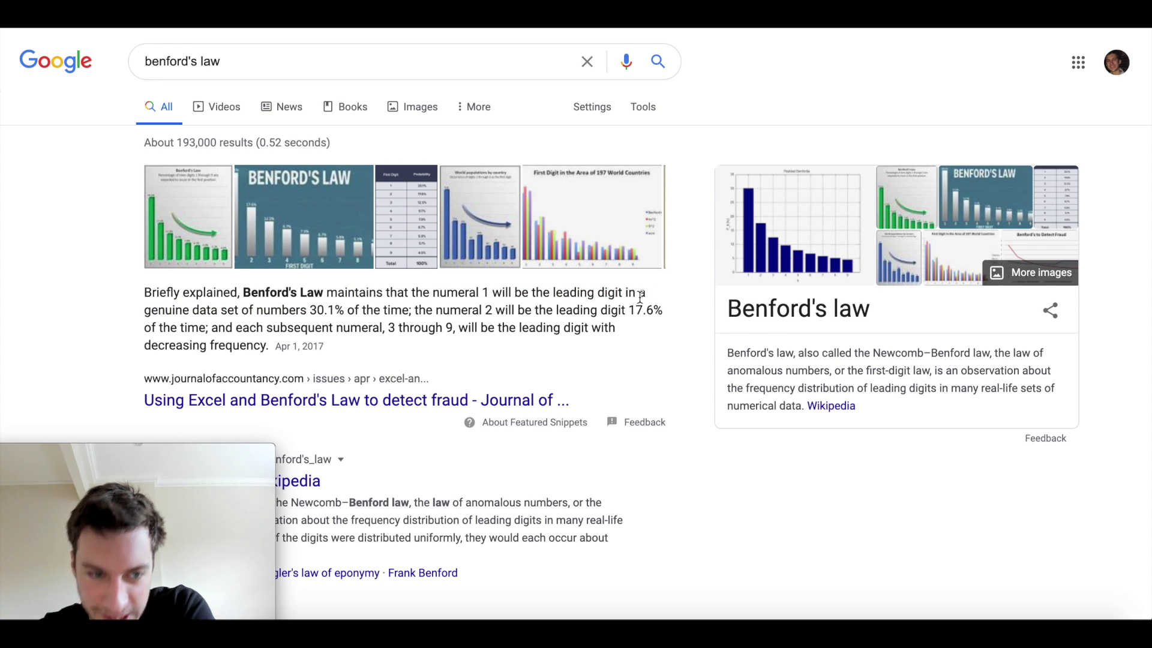
{"action": "scroll", "coordinate": [509, 324], "scroll_direction": "down", "scroll_amount": 1}
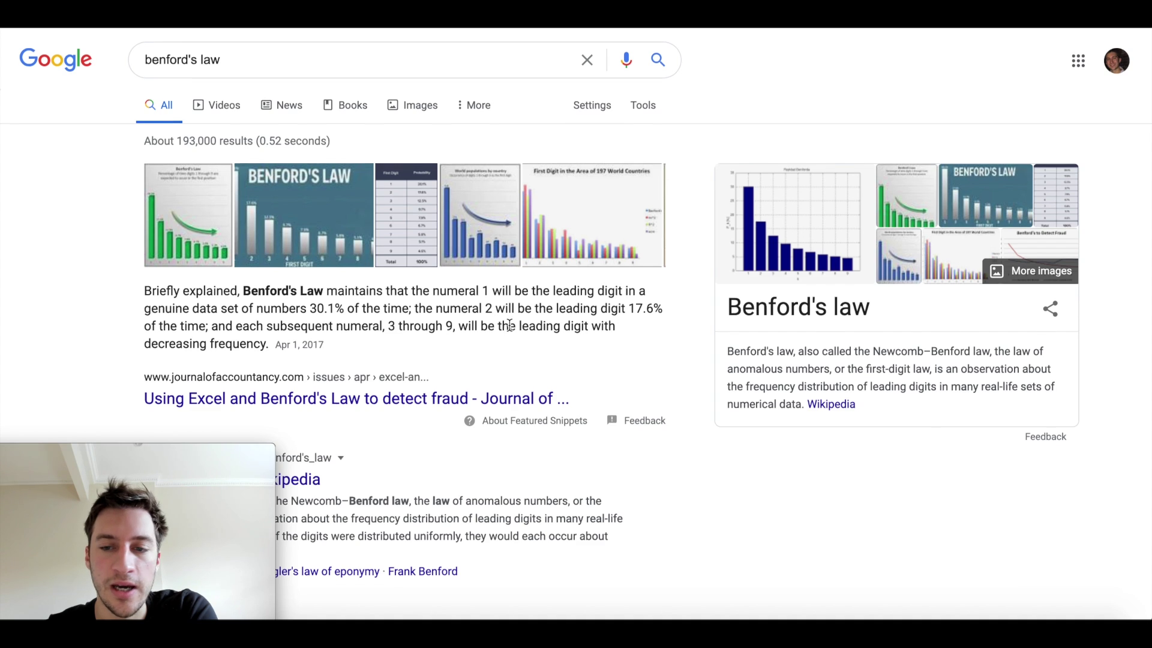
{"action": "scroll", "coordinate": [509, 324], "scroll_direction": "down", "scroll_amount": 4}
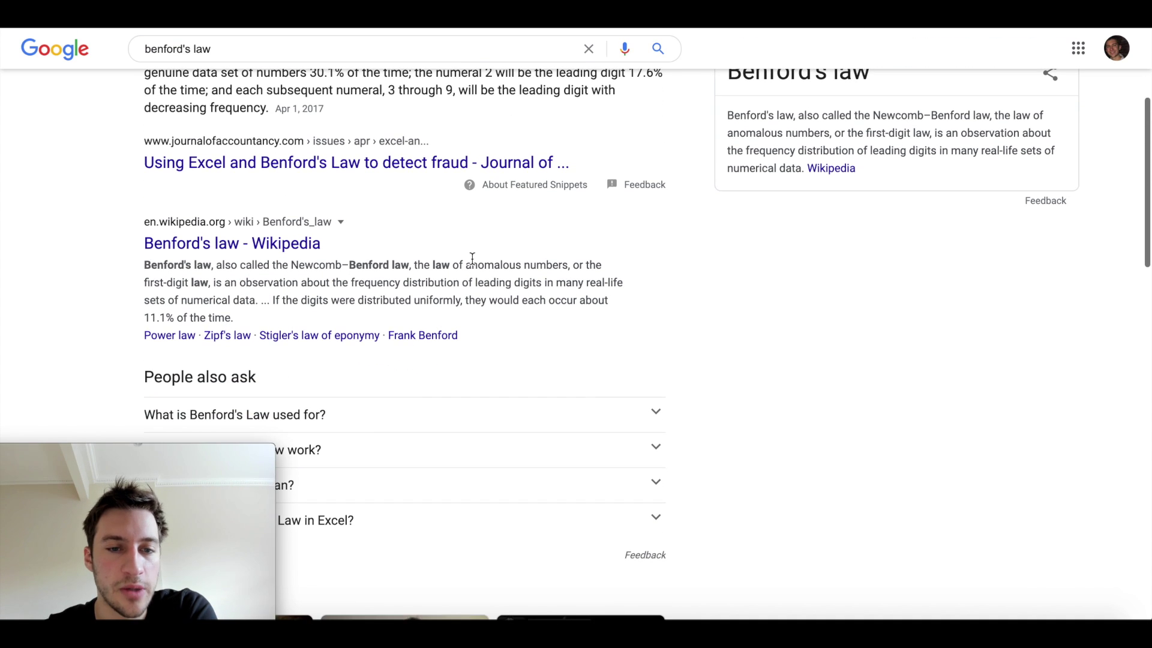
{"action": "scroll", "coordinate": [412, 293], "scroll_direction": "down", "scroll_amount": 2}
{"action": "scroll", "coordinate": [720, 258], "scroll_direction": "up", "scroll_amount": 3}
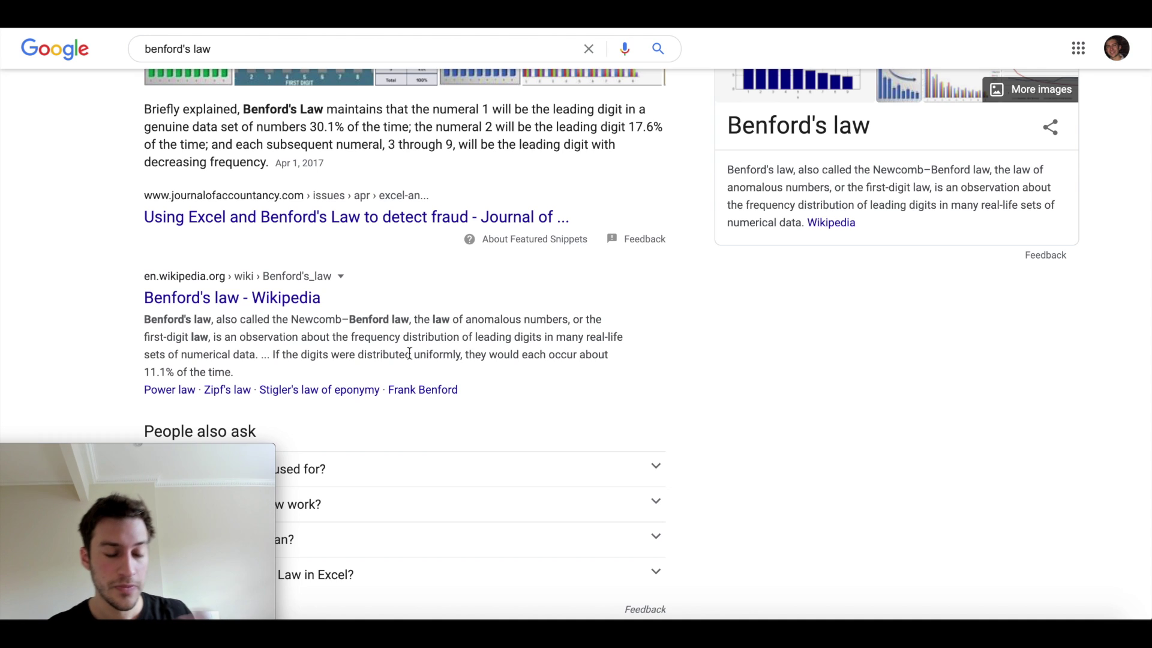
{"action": "scroll", "coordinate": [409, 353], "scroll_direction": "up", "scroll_amount": 5}
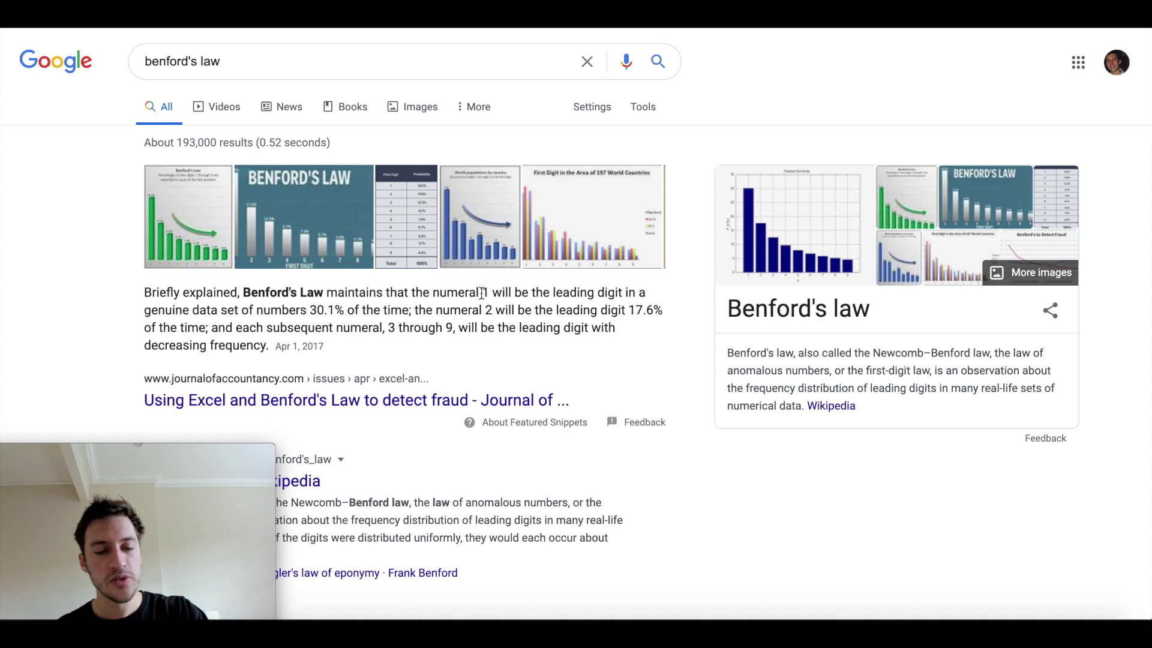
{"action": "key", "text": "ctrl+Tab"}
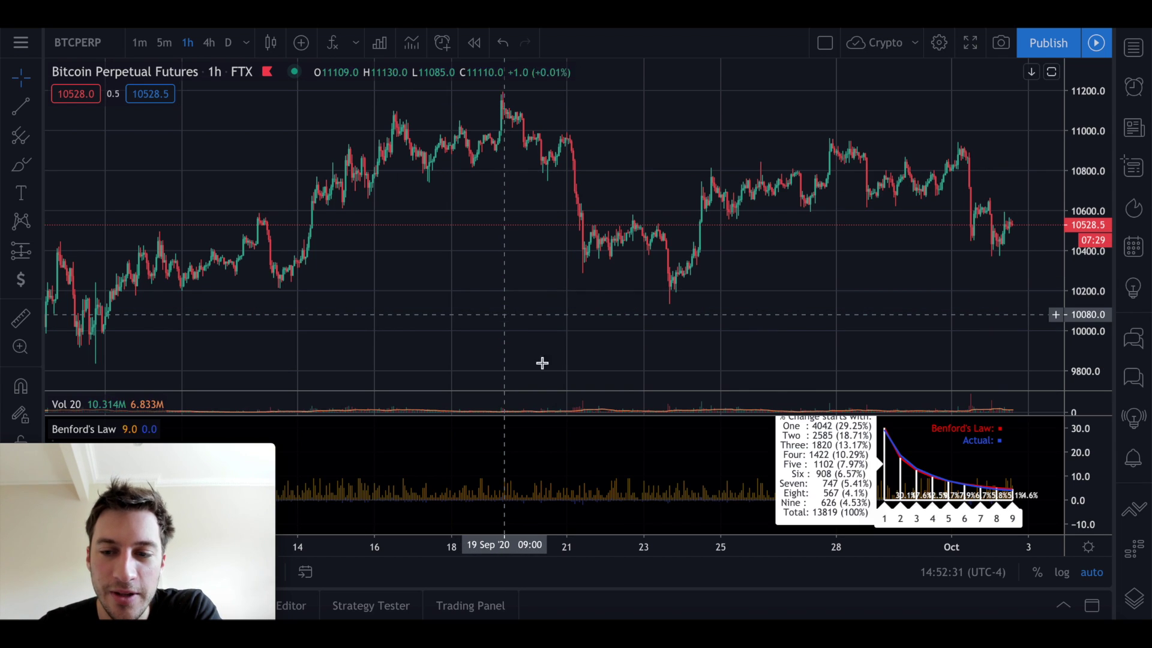
Maximize the BTC Benford's Law pane and zoom in to compare 29.25% ones against the expected 30.1%
{"action": "scroll", "coordinate": [564, 440], "scroll_direction": "up", "scroll_amount": 5}
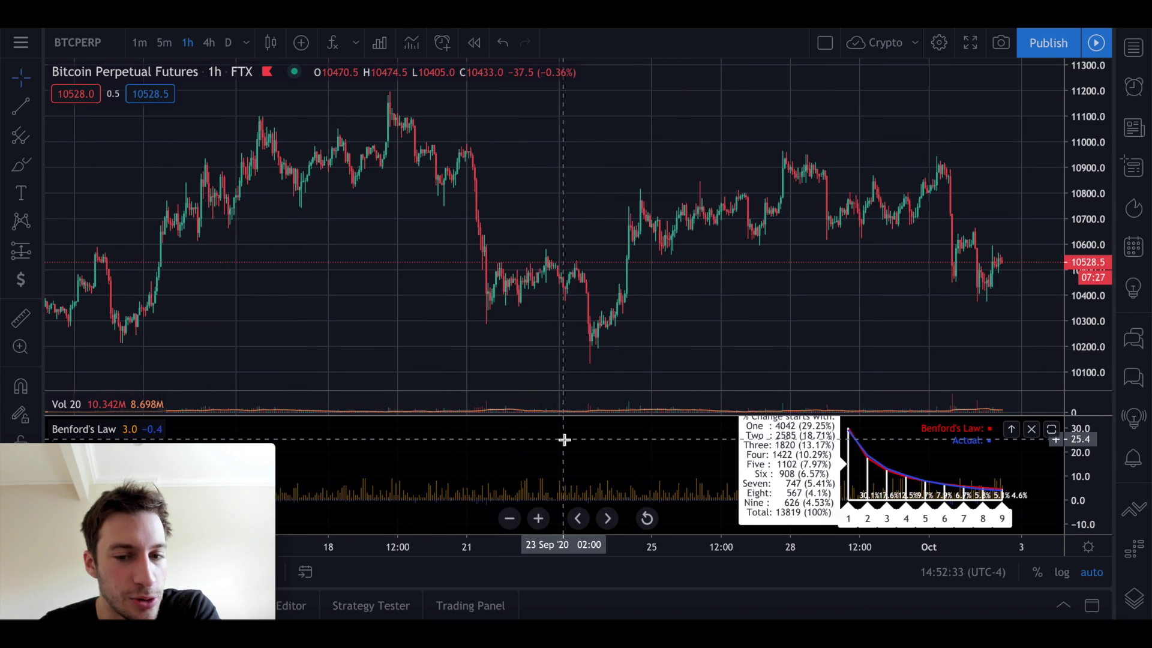
{"action": "double_click", "coordinate": [555, 445]}
{"action": "scroll", "coordinate": [556, 444], "scroll_direction": "up", "scroll_amount": 3}
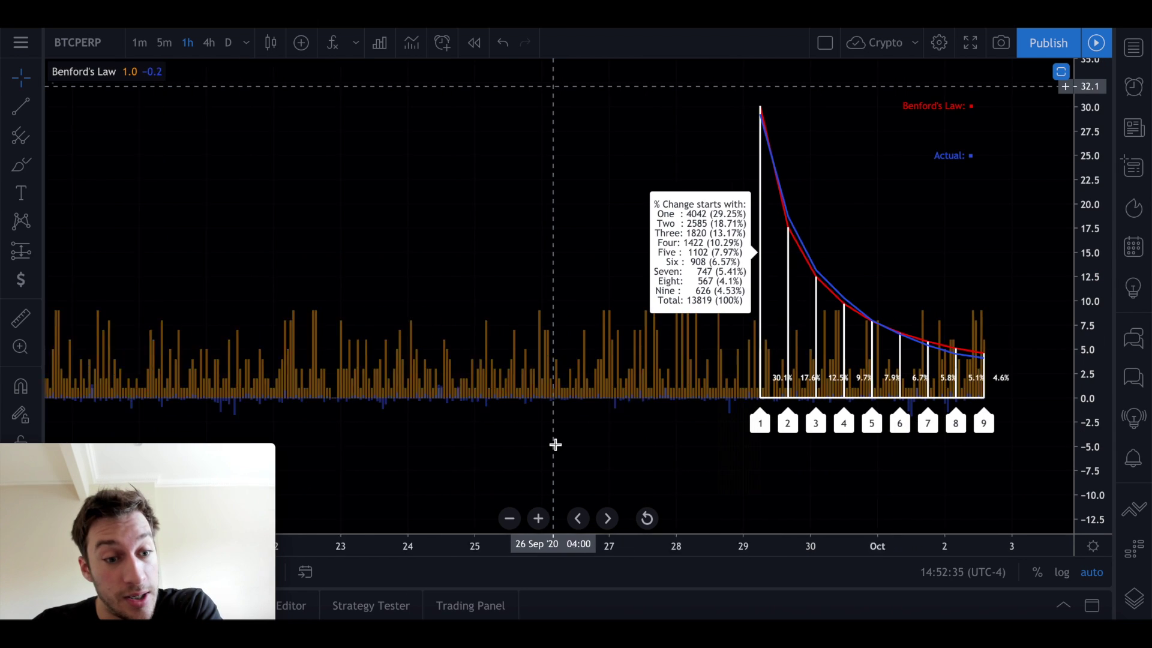
{"action": "scroll", "coordinate": [549, 215], "scroll_direction": "up", "scroll_amount": 1}
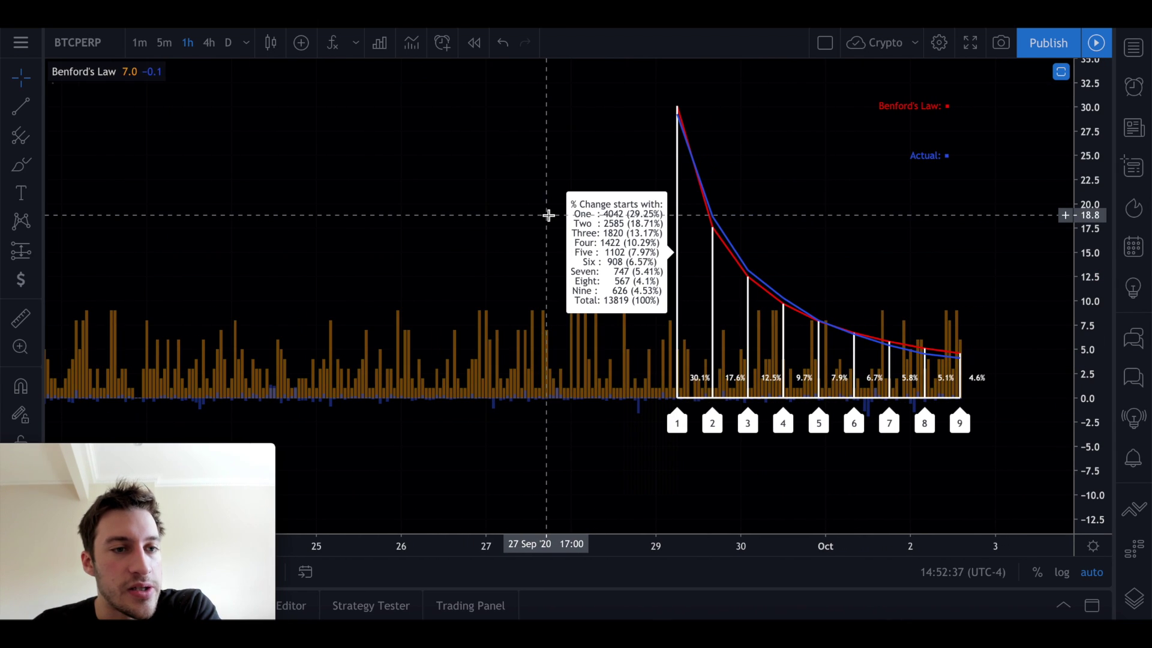
{"action": "double_click", "coordinate": [515, 216]}
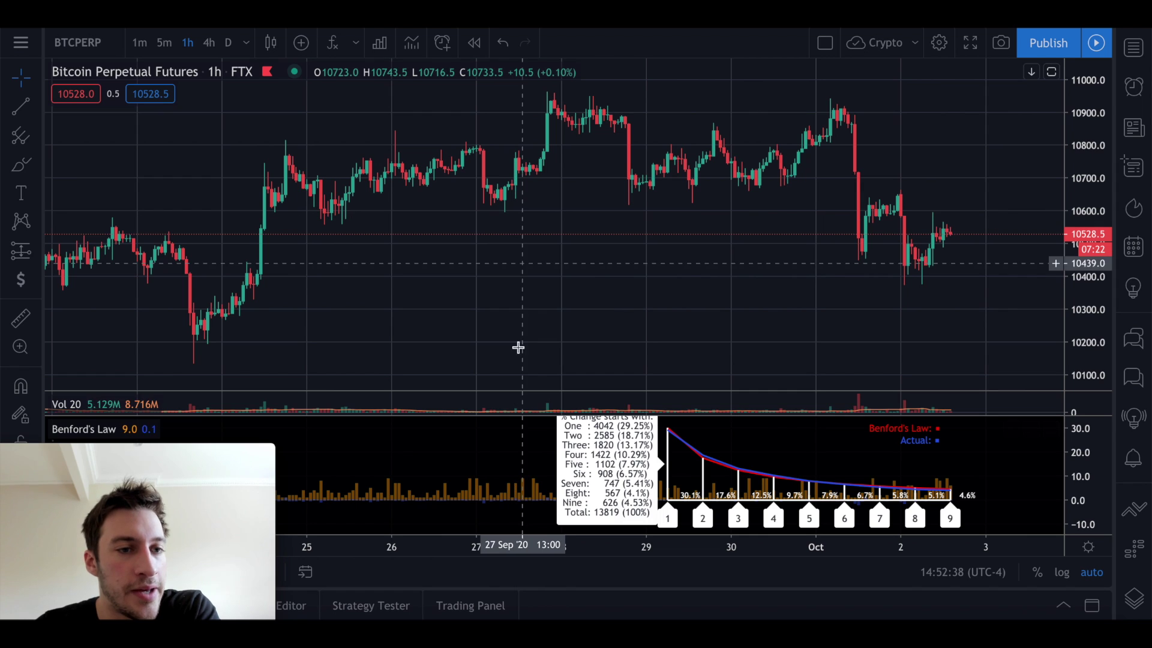
{"action": "double_click", "coordinate": [499, 452]}
{"action": "scroll", "coordinate": [505, 301], "scroll_direction": "up", "scroll_amount": 1}
{"action": "scroll", "coordinate": [504, 301], "scroll_direction": "up", "scroll_amount": 1}
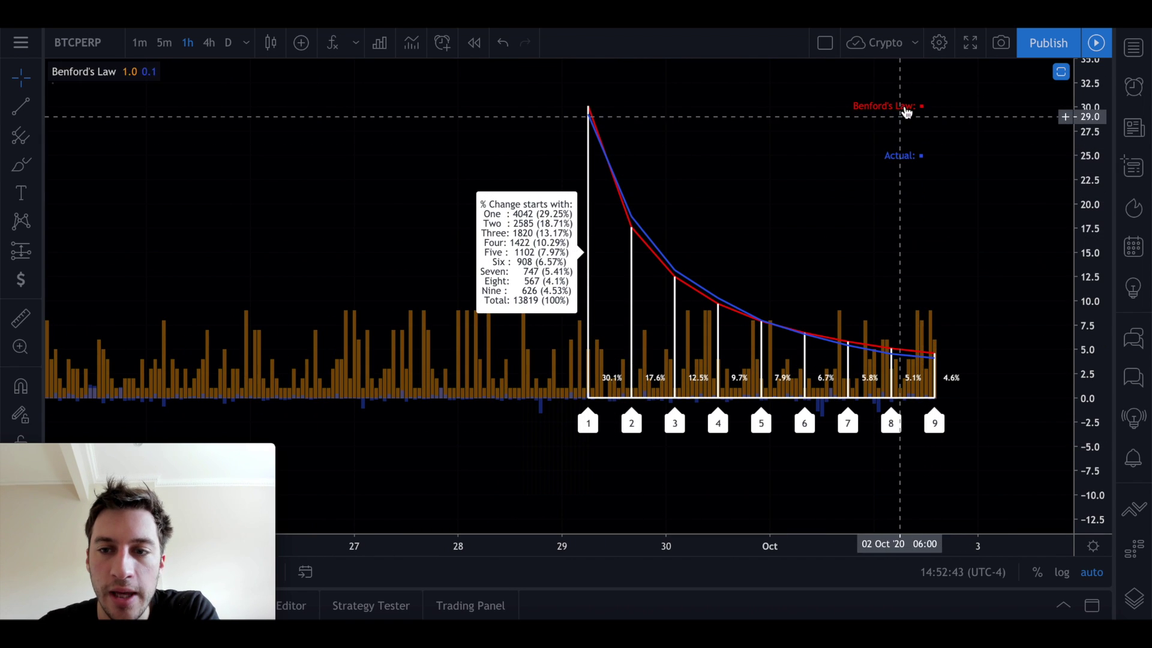
{"action": "scroll", "coordinate": [444, 233], "scroll_direction": "up", "scroll_amount": 1}
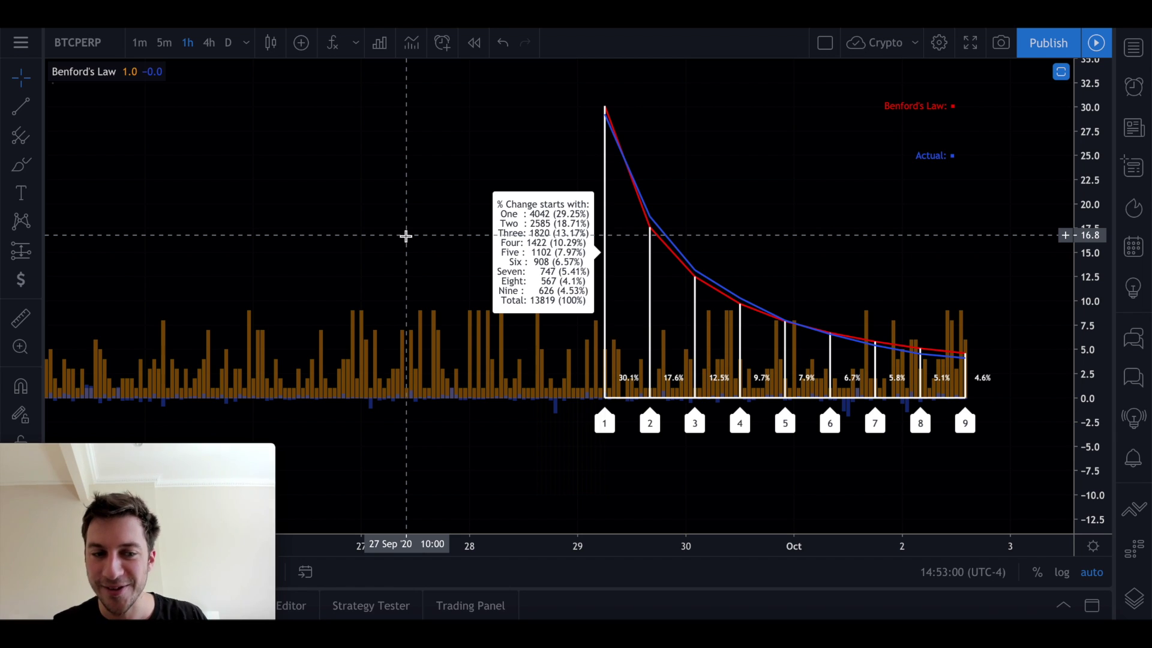
{"action": "scroll", "coordinate": [462, 231], "scroll_direction": "up", "scroll_amount": 1}
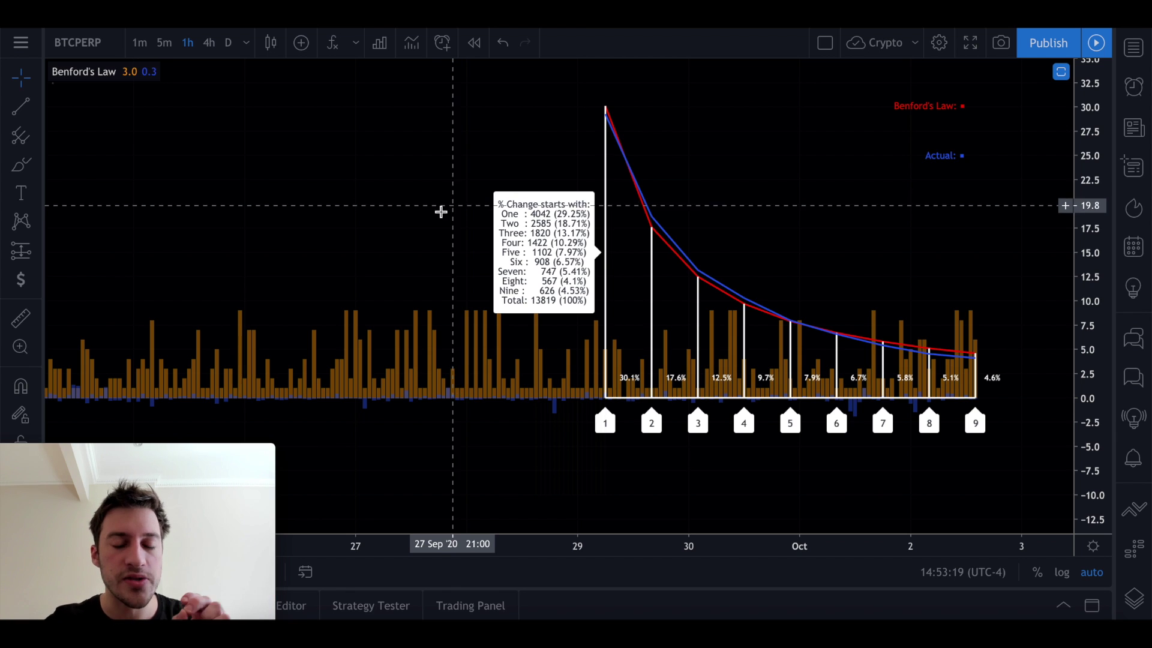
{"action": "scroll", "coordinate": [442, 210], "scroll_direction": "left", "scroll_amount": 5}
{"action": "scroll", "coordinate": [470, 360], "scroll_direction": "down", "scroll_amount": 2}
{"action": "scroll", "coordinate": [480, 329], "scroll_direction": "up", "scroll_amount": 2}
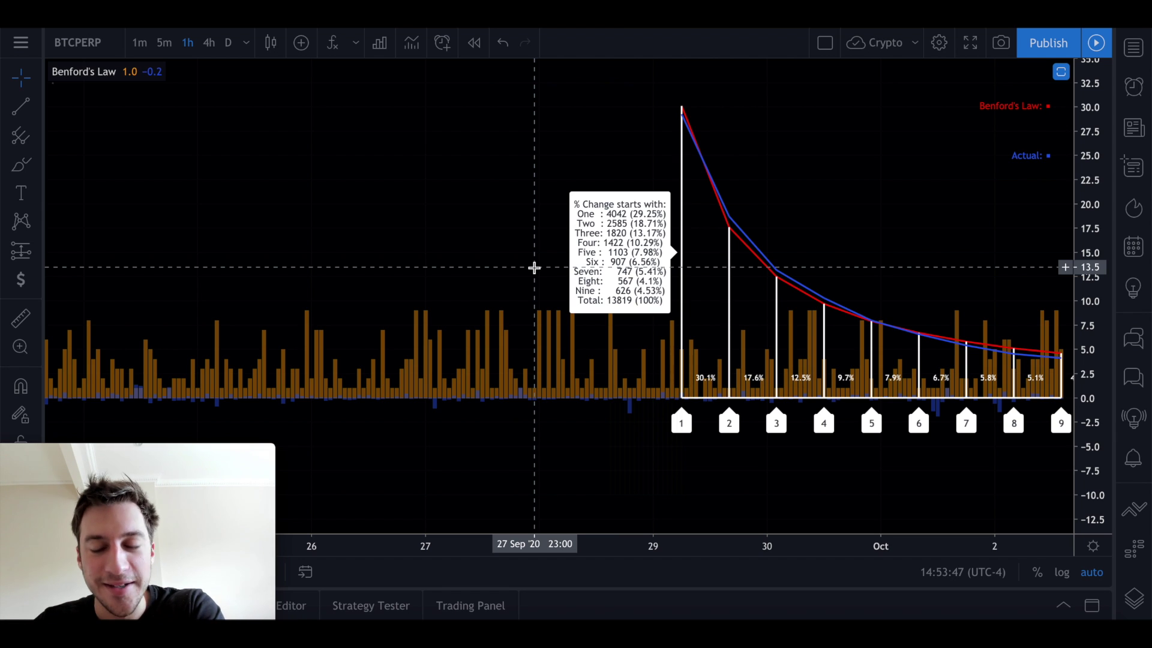
{"action": "scroll", "coordinate": [534, 268], "scroll_direction": "down", "scroll_amount": 5}
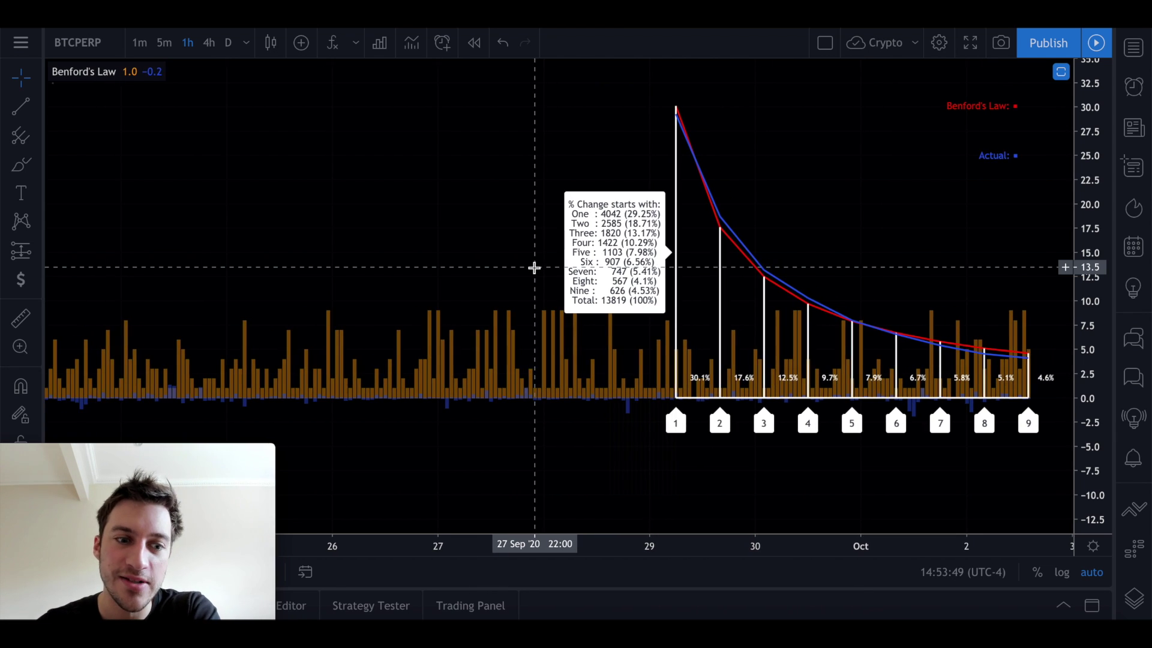
{"action": "scroll", "coordinate": [534, 267], "scroll_direction": "down", "scroll_amount": 4}
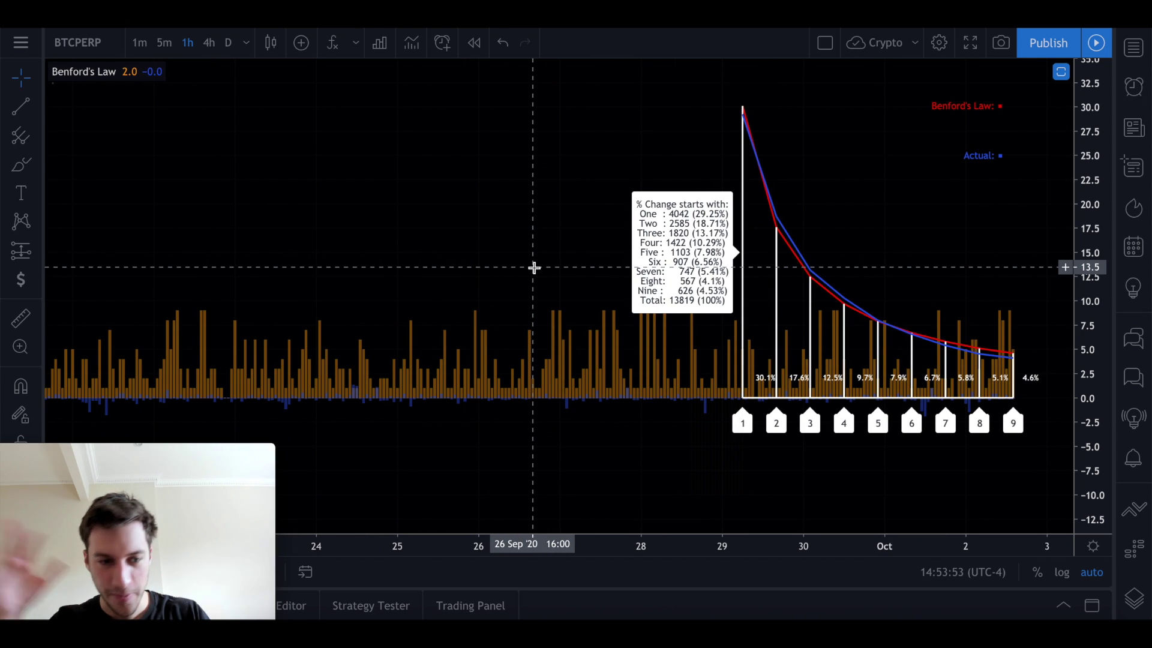
{"action": "scroll", "coordinate": [534, 267], "scroll_direction": "right", "scroll_amount": 1}
{"action": "scroll", "coordinate": [533, 267], "scroll_direction": "left", "scroll_amount": 1}
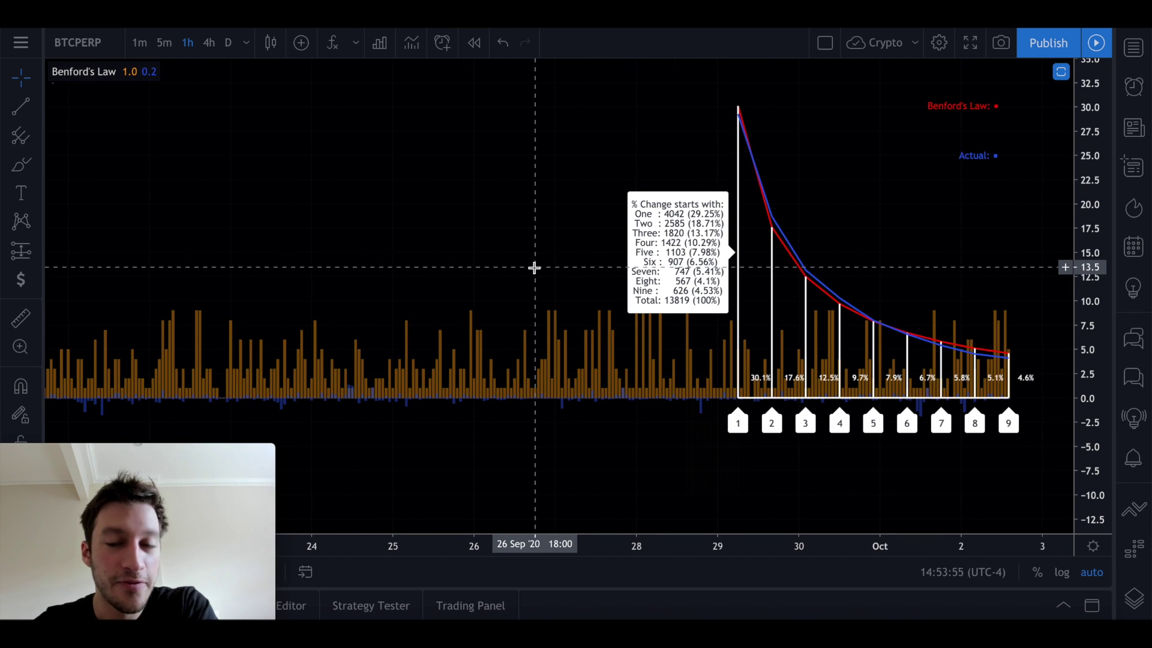
{"action": "scroll", "coordinate": [534, 268], "scroll_direction": "down", "scroll_amount": 1}
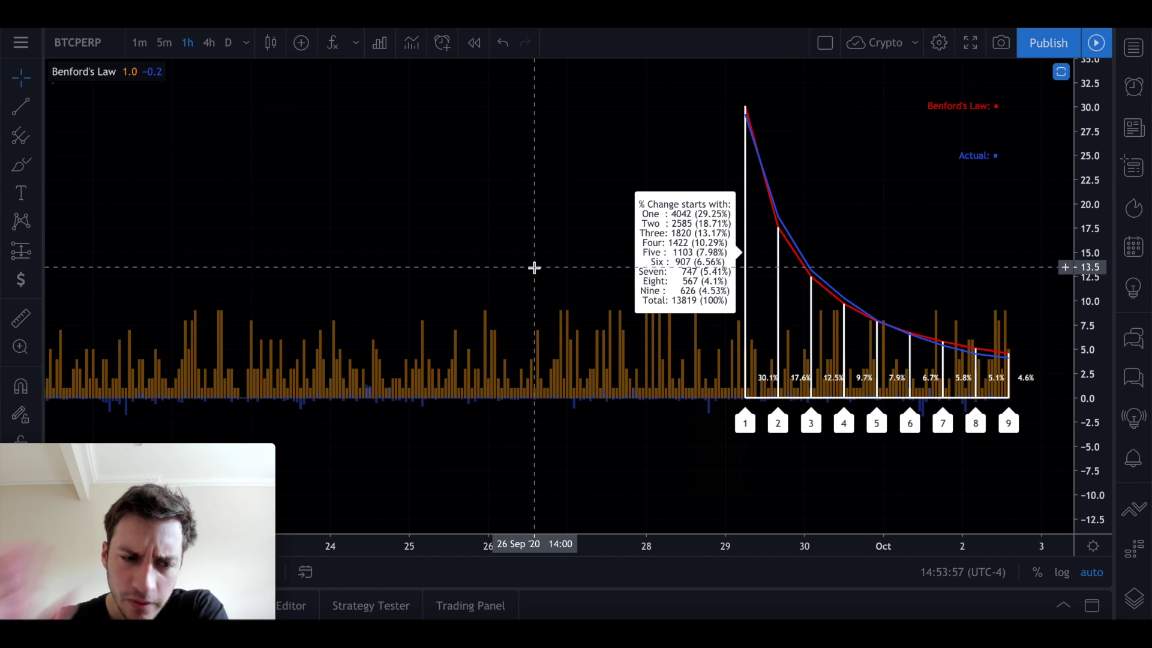
{"action": "scroll", "coordinate": [533, 268], "scroll_direction": "up", "scroll_amount": 1}
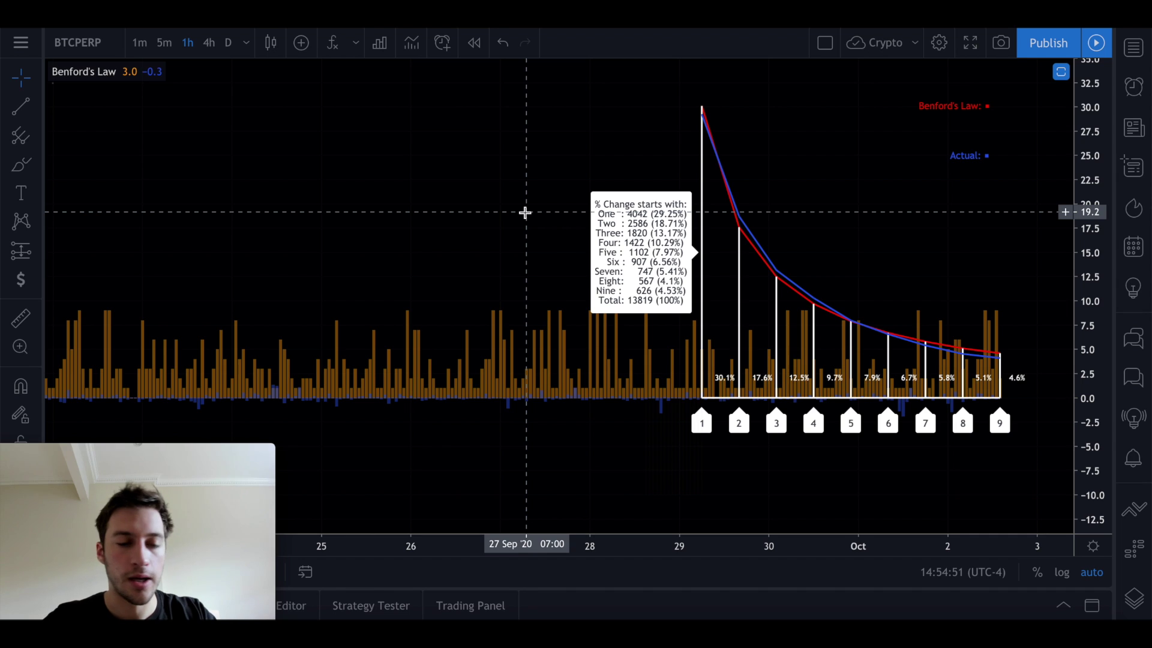
Load ETHUSD from Symbol Search onto the chart, then begin a search for LINKUSD
{"action": "type", "text": "ETH"}
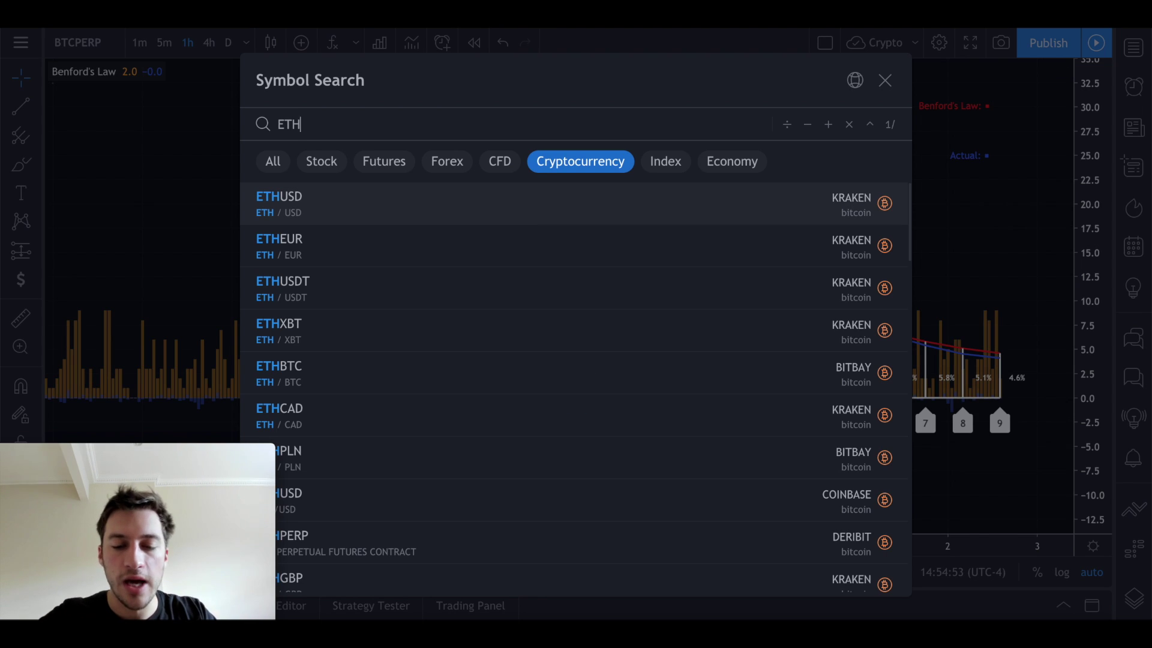
{"action": "type", "text": "USD"}
{"action": "left_click", "coordinate": [556, 214]}
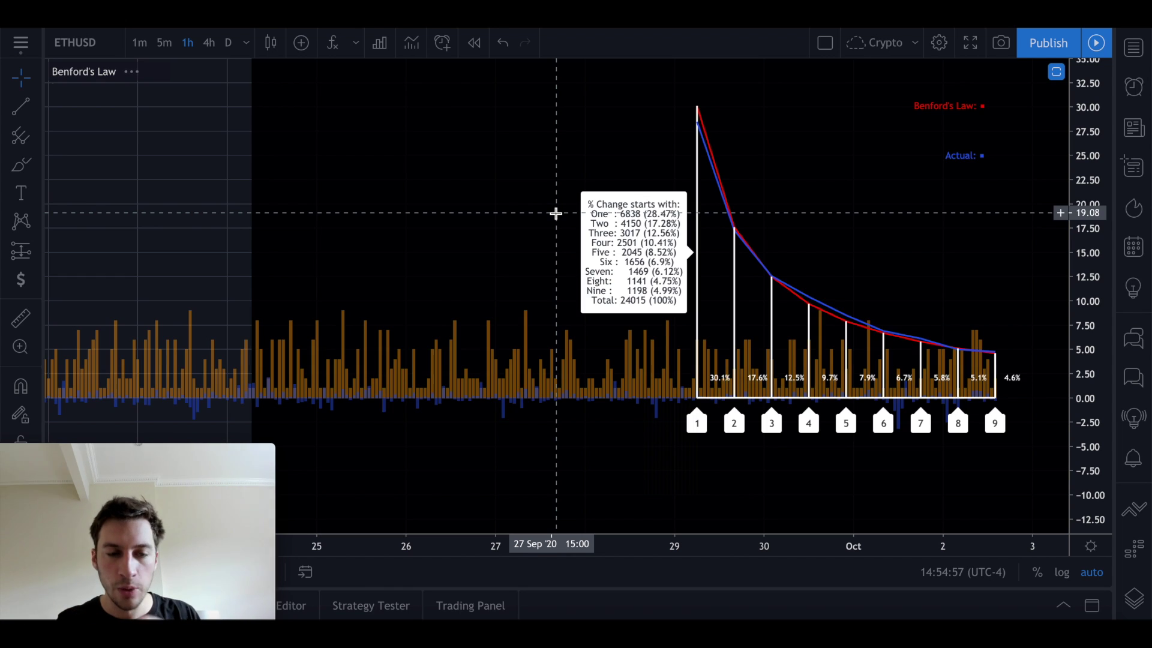
{"action": "scroll", "coordinate": [553, 213], "scroll_direction": "up", "scroll_amount": 3}
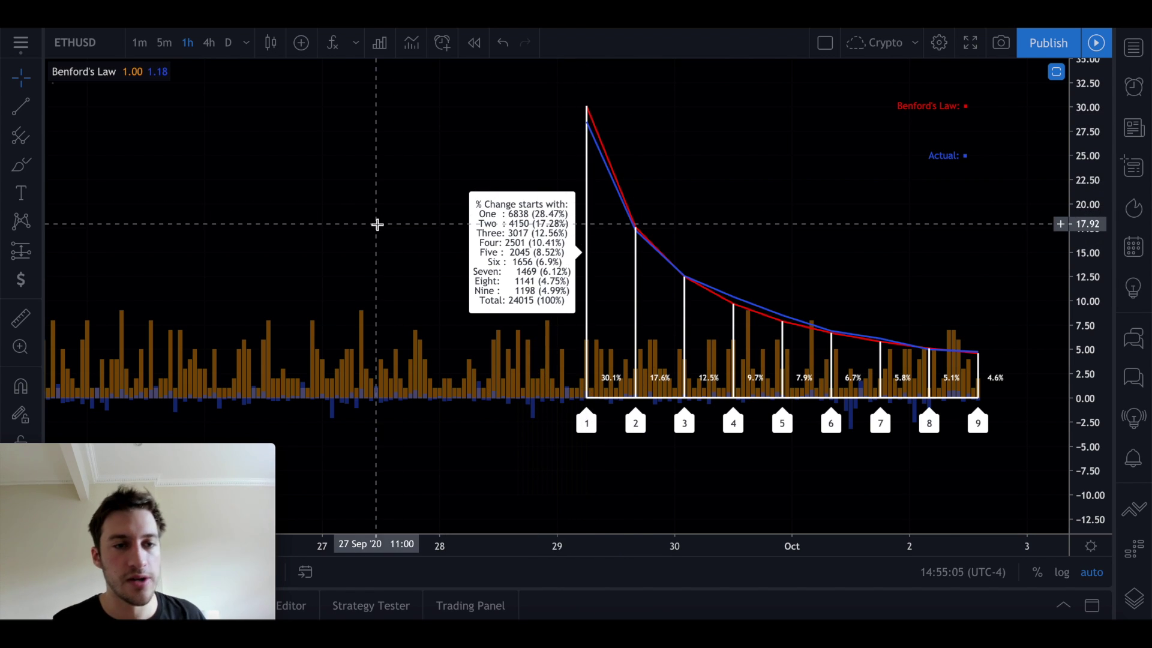
{"action": "type", "text": "LINK"}
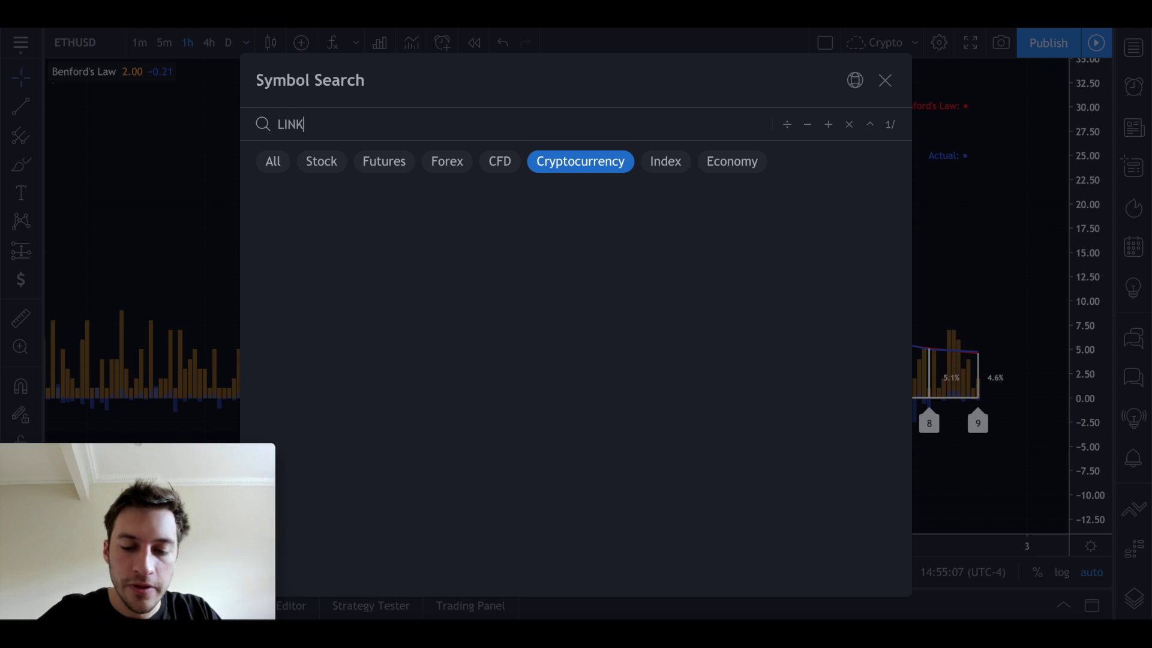
{"action": "type", "text": "USD"}
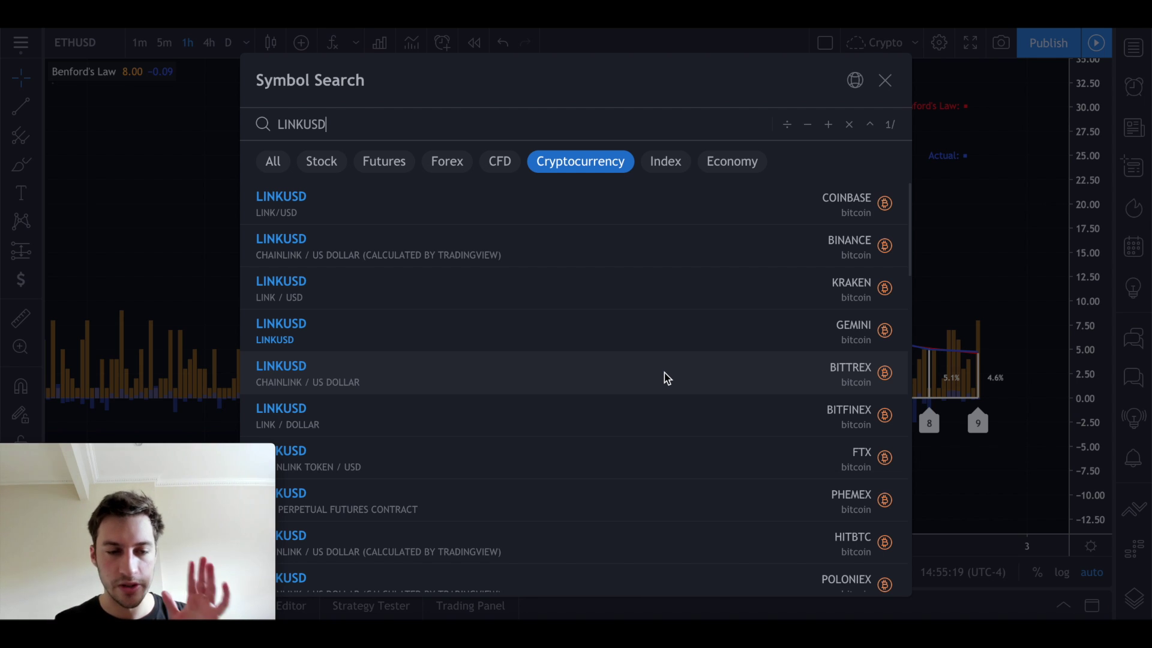
Complete the query to LINKUSDT and load the top Binance LINKUSDT result
{"action": "scroll", "coordinate": [664, 373], "scroll_direction": "down", "scroll_amount": 1}
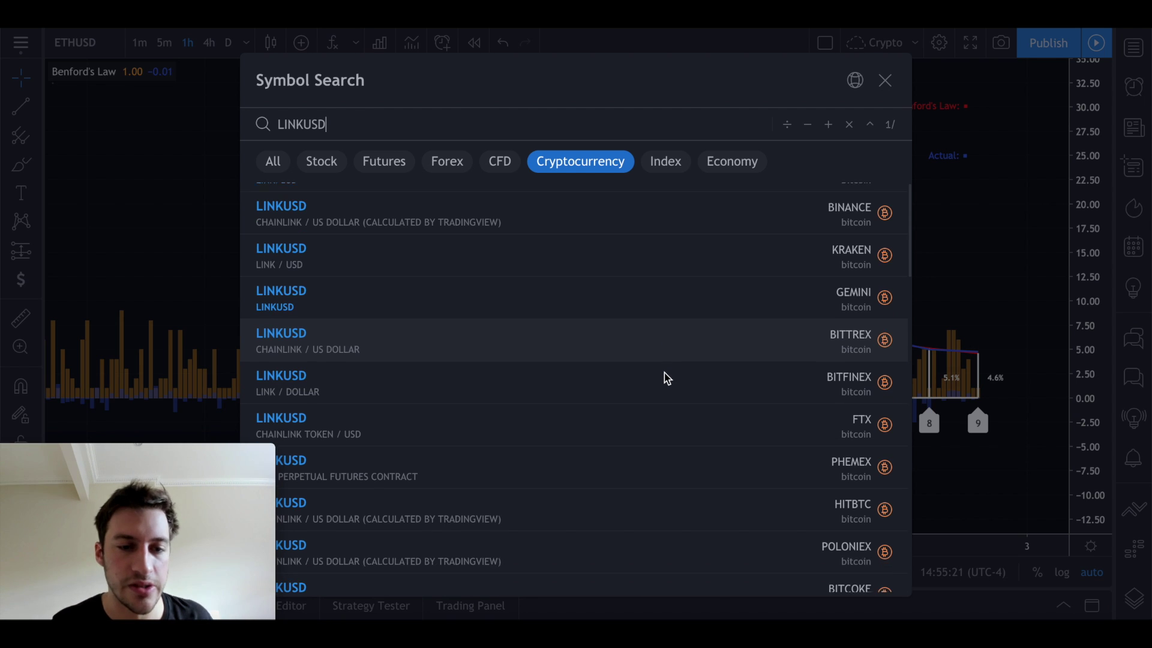
{"action": "scroll", "coordinate": [664, 372], "scroll_direction": "up", "scroll_amount": 1}
{"action": "scroll", "coordinate": [664, 372], "scroll_direction": "down", "scroll_amount": 1}
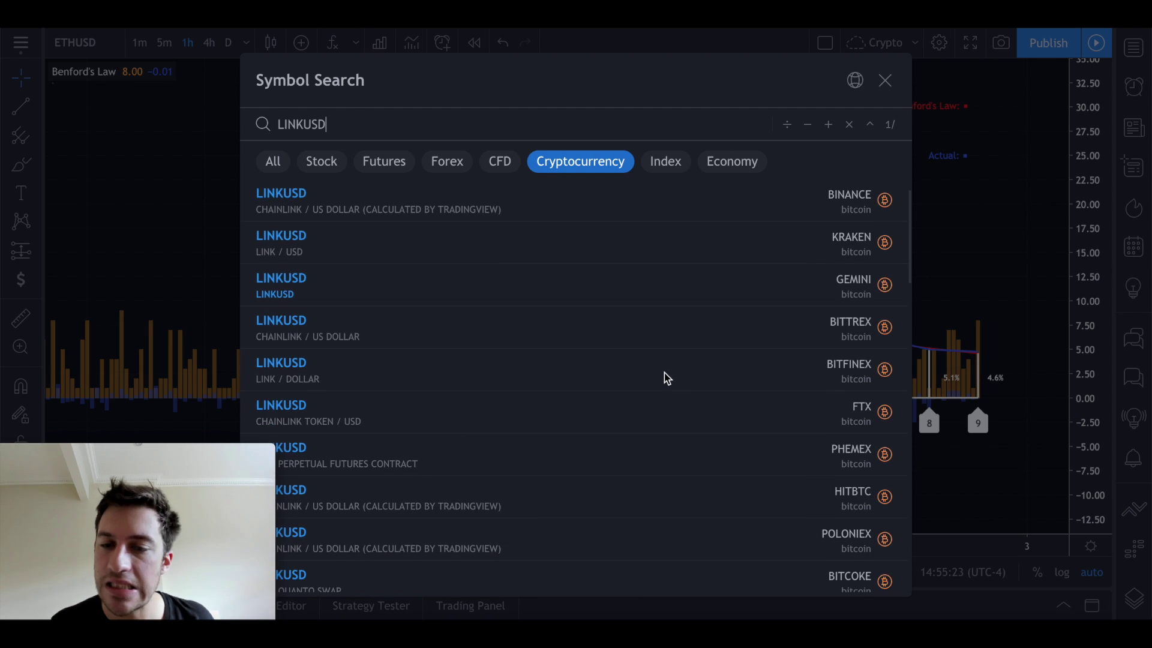
{"action": "scroll", "coordinate": [664, 372], "scroll_direction": "up", "scroll_amount": 1}
{"action": "type", "text": "T"}
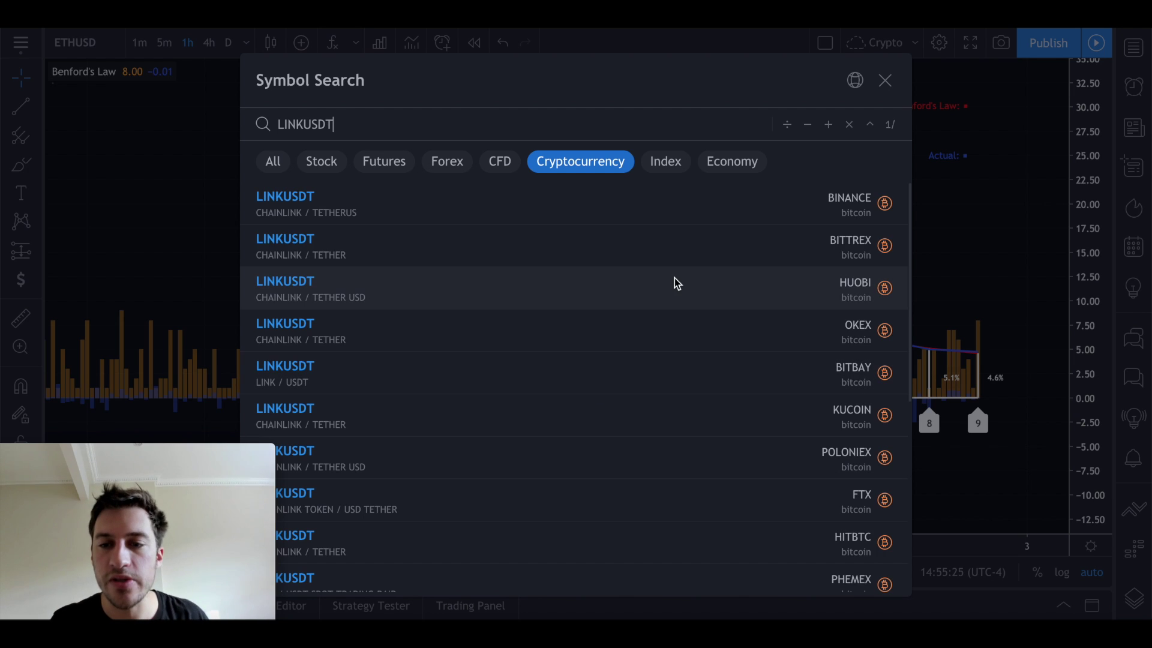
{"action": "left_click", "coordinate": [654, 220]}
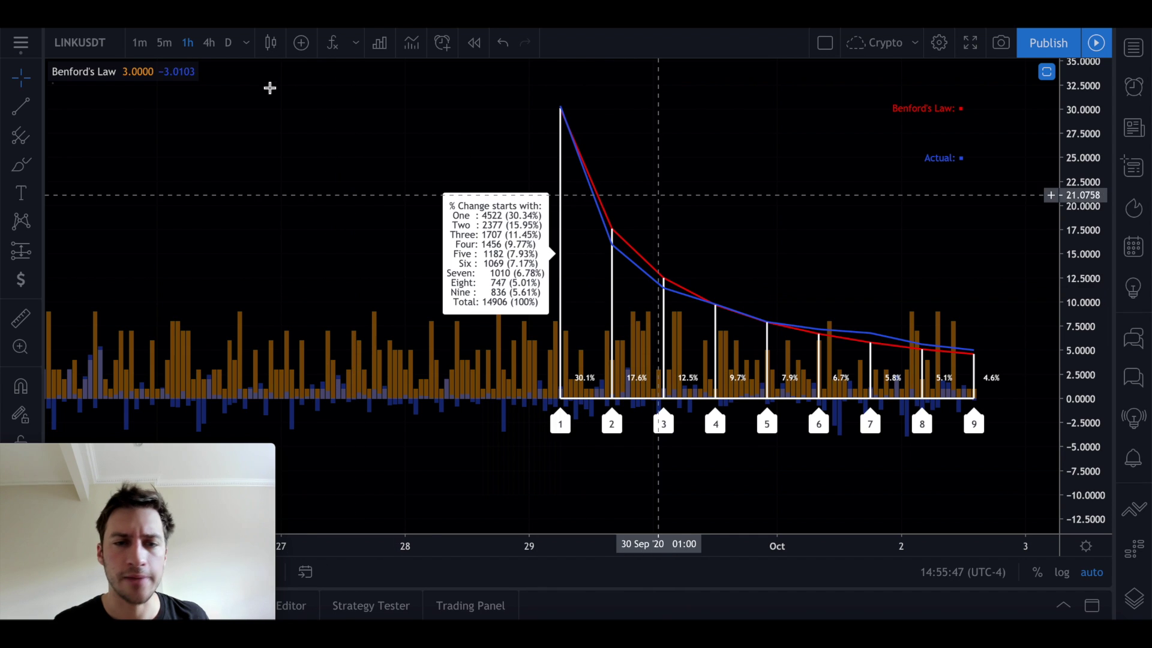
{"action": "left_click", "coordinate": [139, 43]}
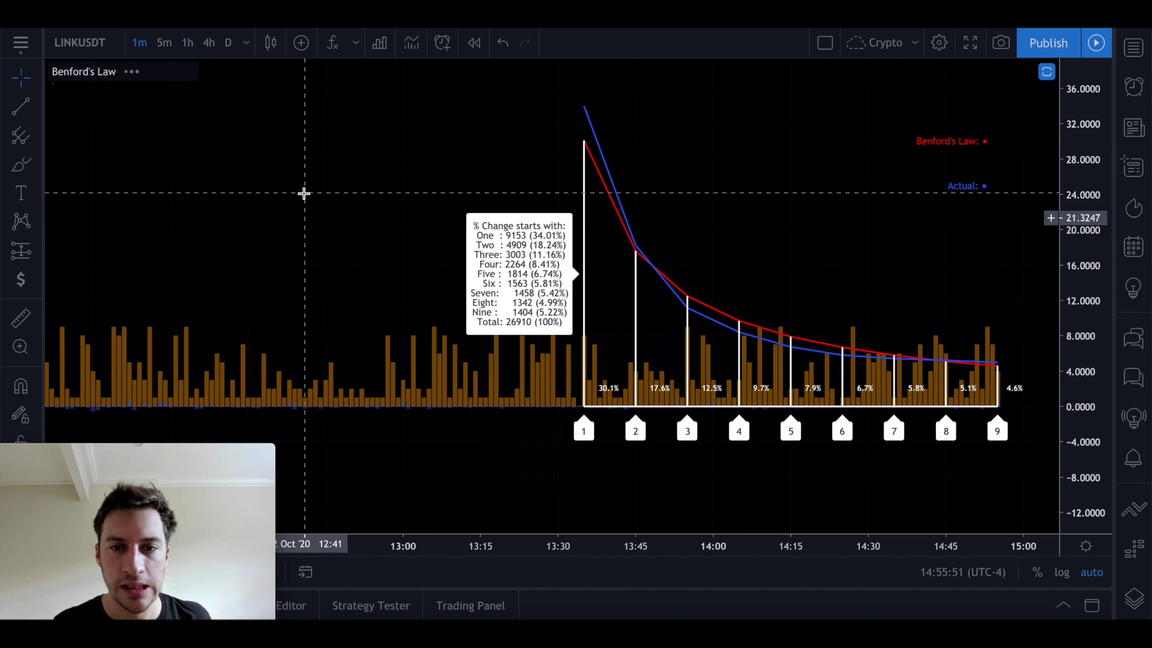
{"action": "scroll", "coordinate": [304, 193], "scroll_direction": "up", "scroll_amount": 1}
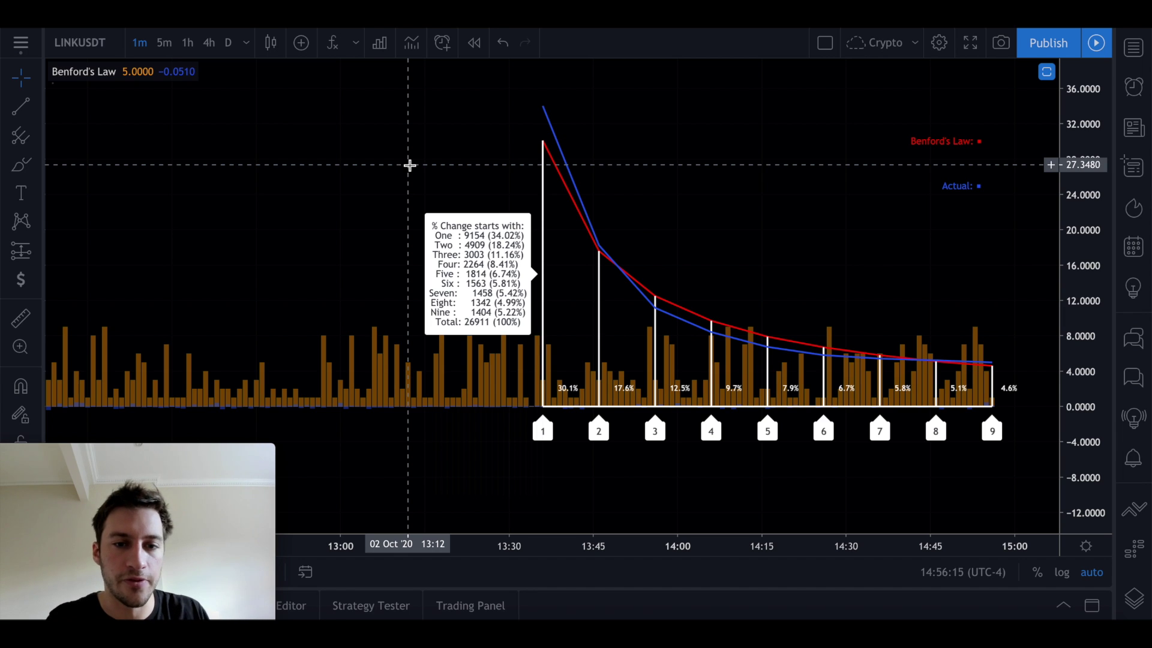
{"action": "key", "text": "5"}
{"action": "key", "text": "Return"}
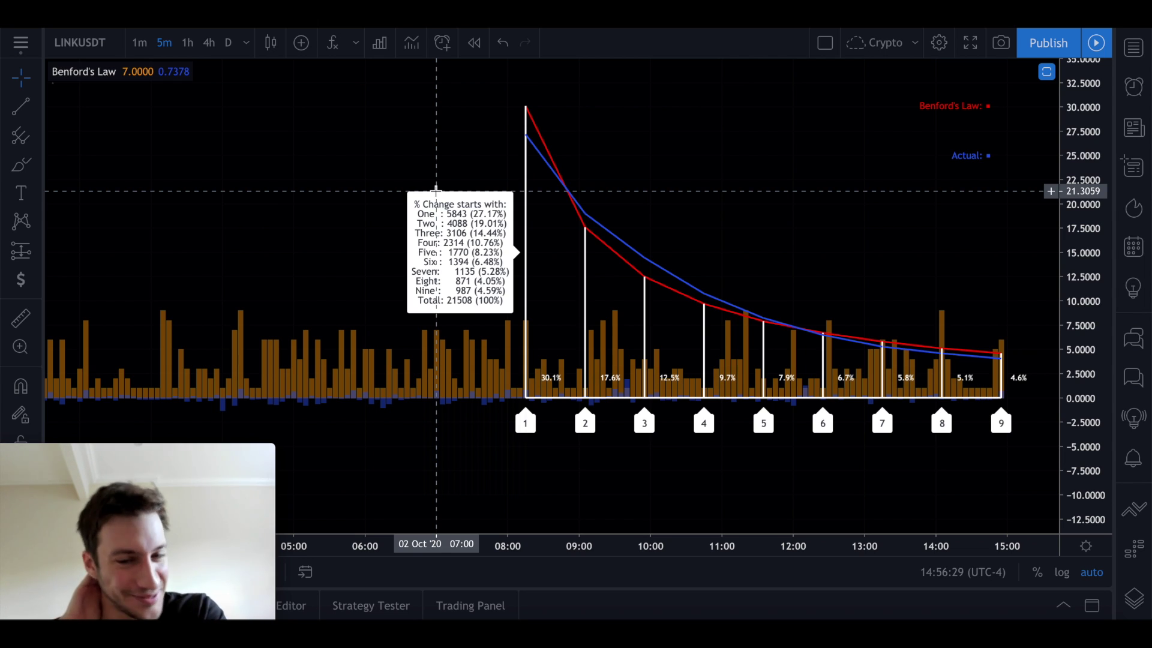
{"action": "type", "text": "1h"}
{"action": "key", "text": "Return"}
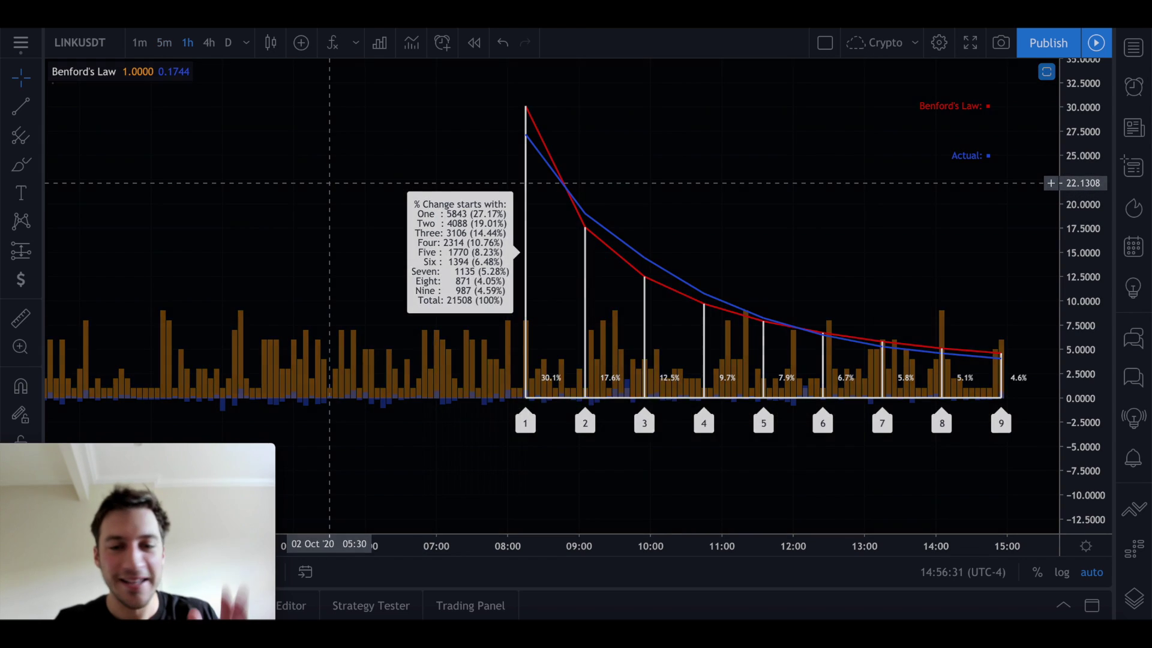
{"action": "scroll", "coordinate": [329, 183], "scroll_direction": "up", "scroll_amount": 2}
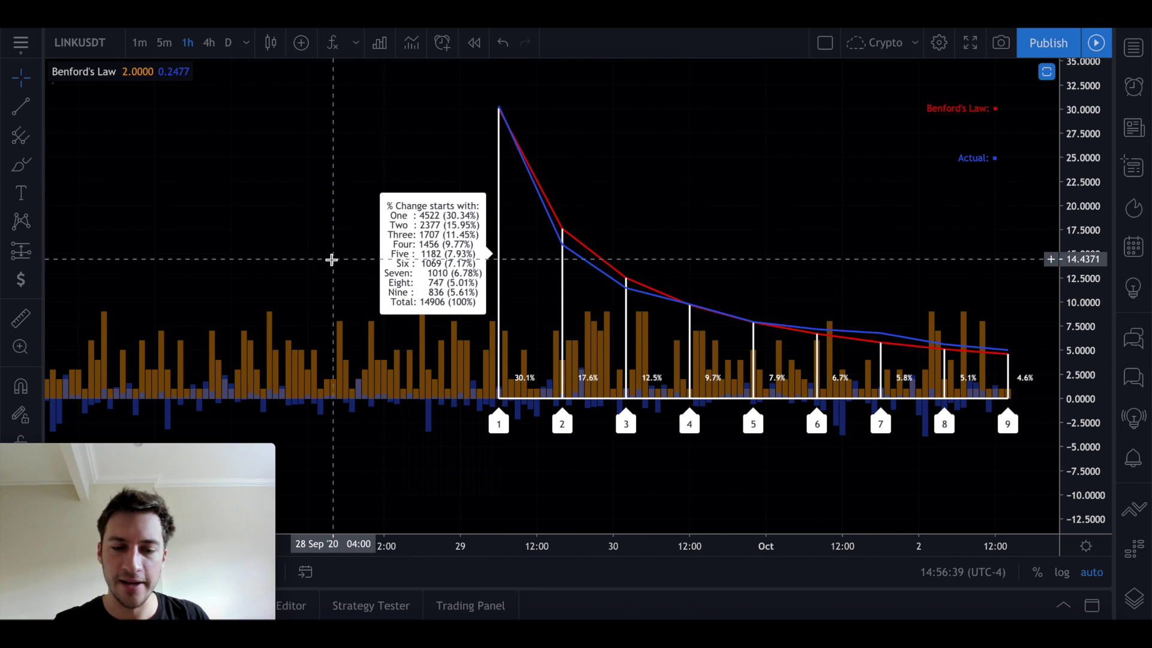
Load FTX LTCPERP and try its Benford digits on 4-hour, then 5-minute bars
{"action": "type", "text": "LTCPERP"}
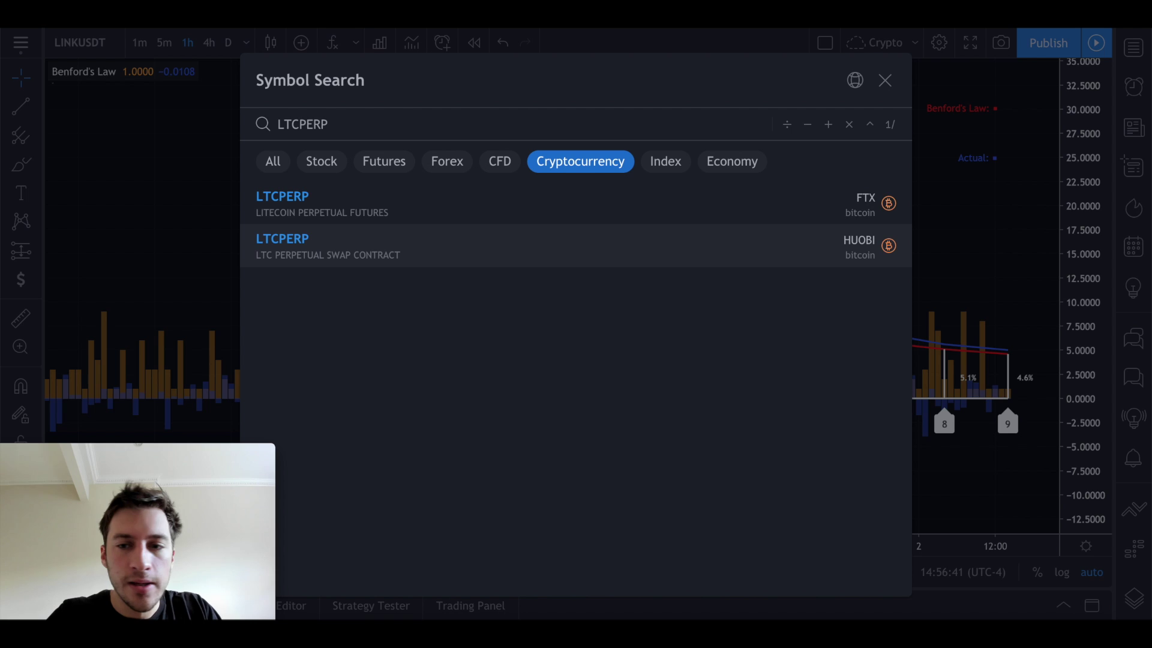
{"action": "key", "text": "Down"}
{"action": "key", "text": "Return"}
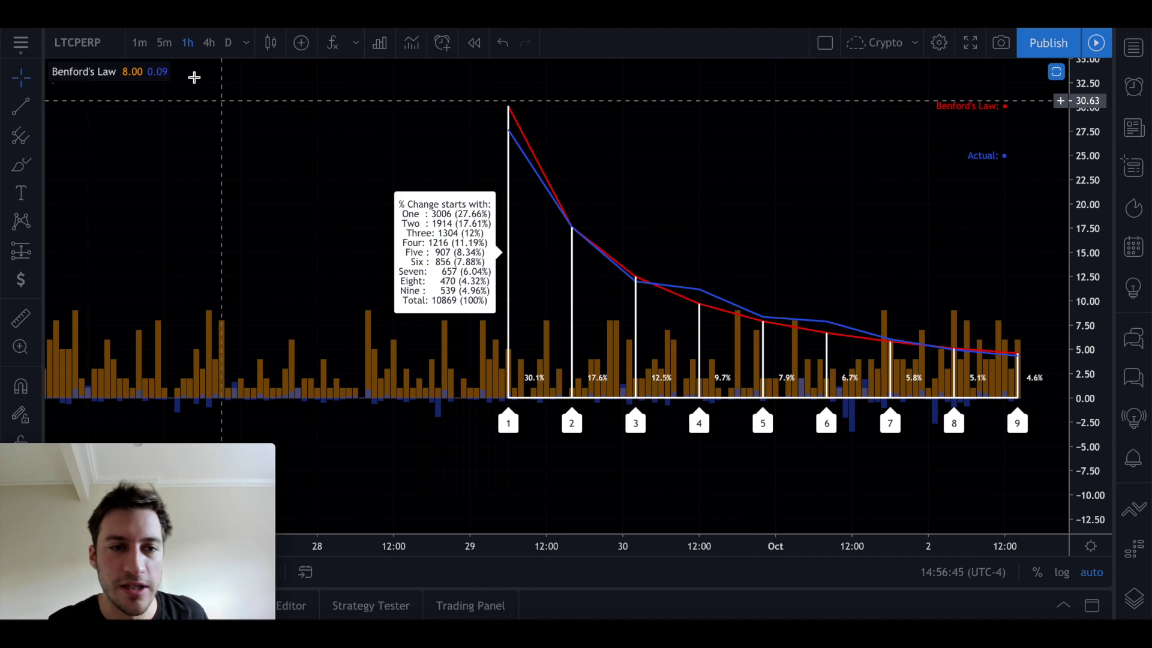
{"action": "left_click", "coordinate": [211, 47]}
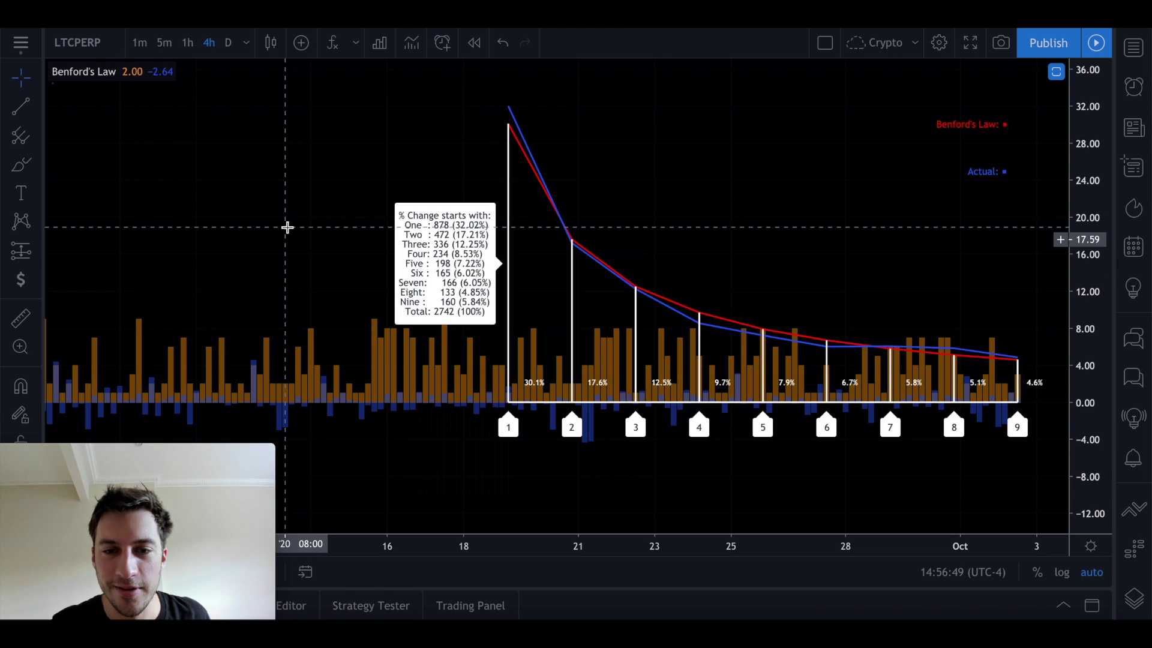
{"action": "key", "text": "5"}
{"action": "key", "text": "Return"}
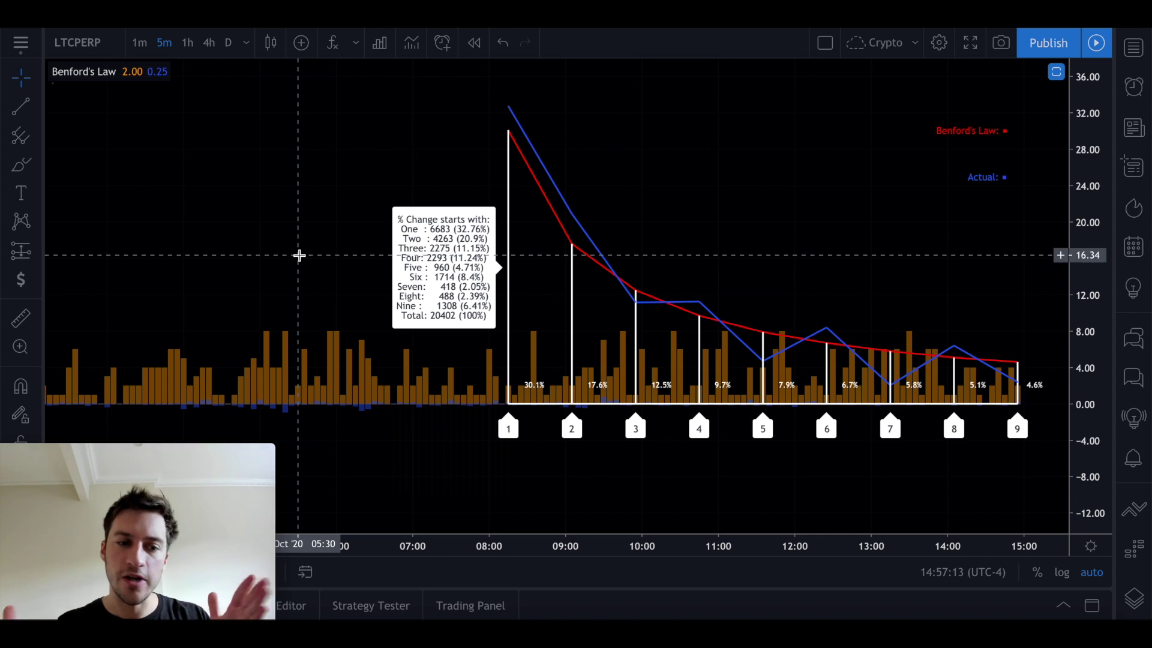
Restore the Litecoin price chart above the Benford pane and switch to 1-hour bars
{"action": "scroll", "coordinate": [299, 254], "scroll_direction": "down", "scroll_amount": 5}
{"action": "scroll", "coordinate": [300, 255], "scroll_direction": "down", "scroll_amount": 5}
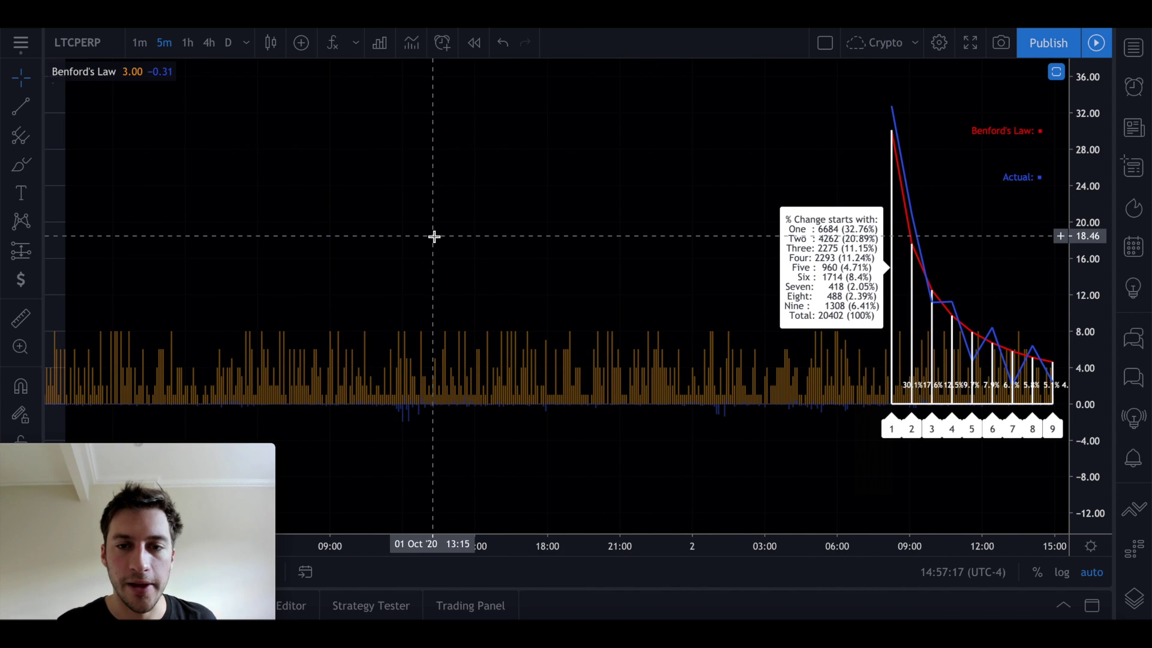
{"action": "double_click", "coordinate": [555, 336]}
{"action": "scroll", "coordinate": [556, 336], "scroll_direction": "down", "scroll_amount": 2}
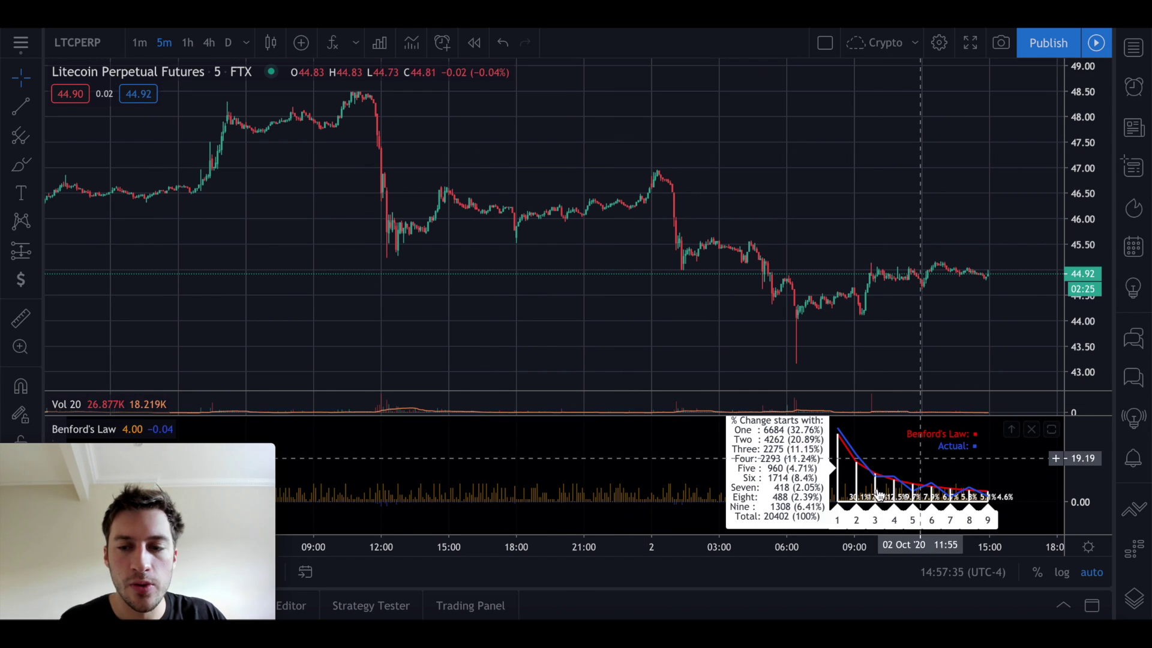
{"action": "left_click", "coordinate": [188, 43]}
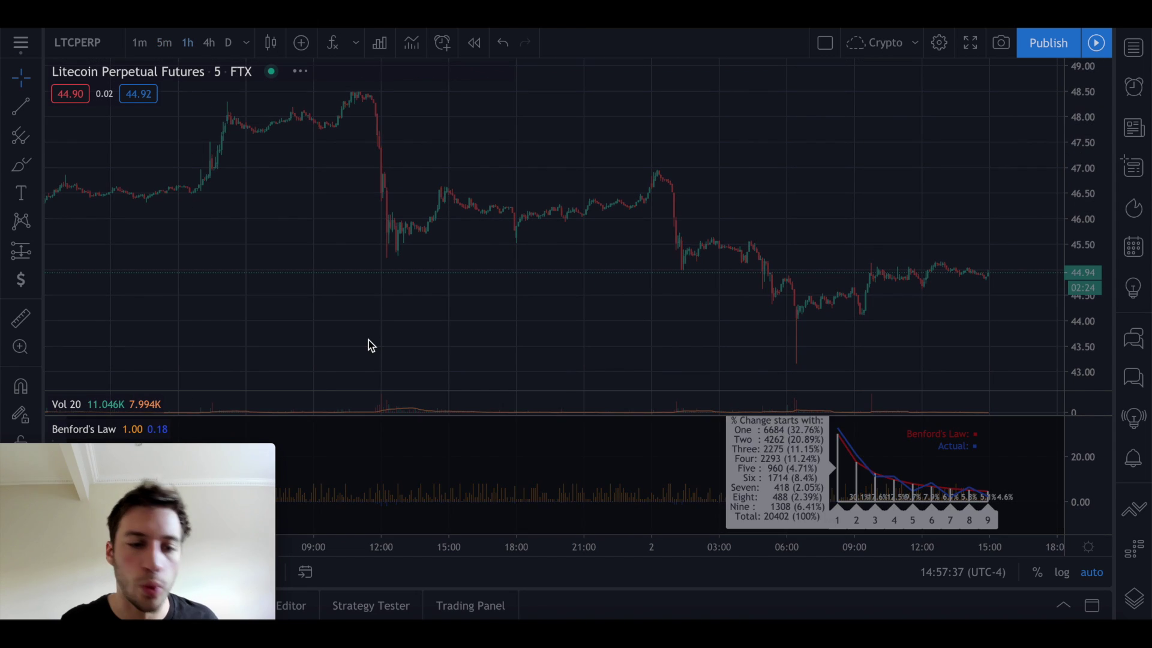
{"action": "scroll", "coordinate": [367, 340], "scroll_direction": "up", "scroll_amount": 5}
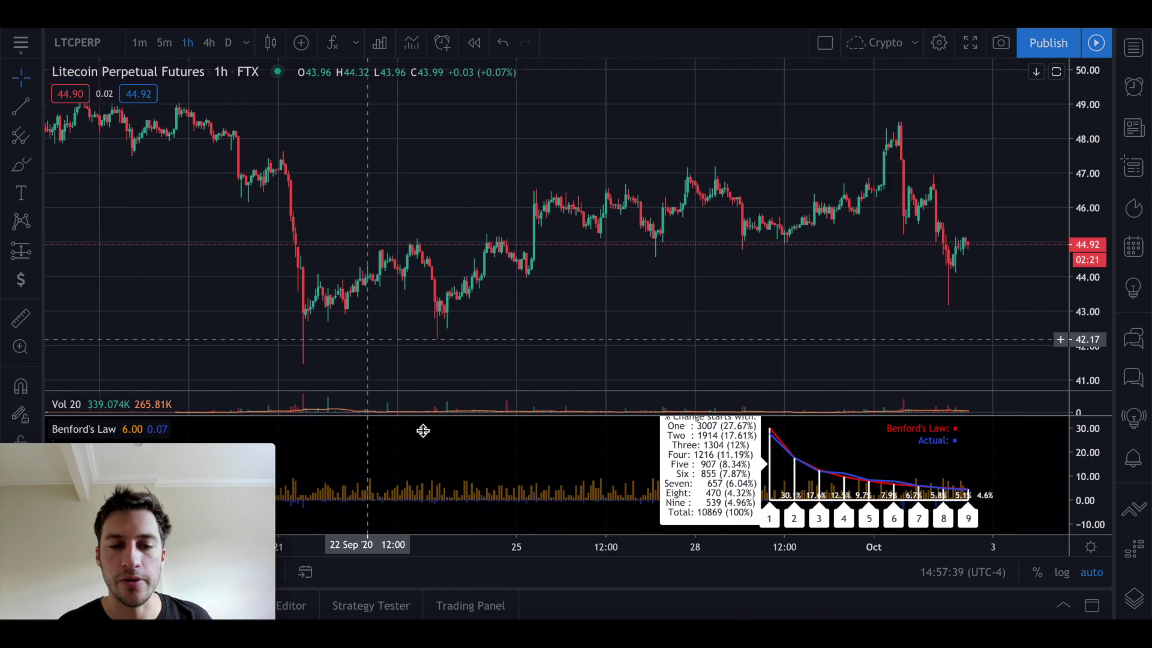
Load Binance STORJUSDT, briefly maximize and zoom the Benford pane, then restore it below the price
{"action": "type", "text": "STORJUS"}
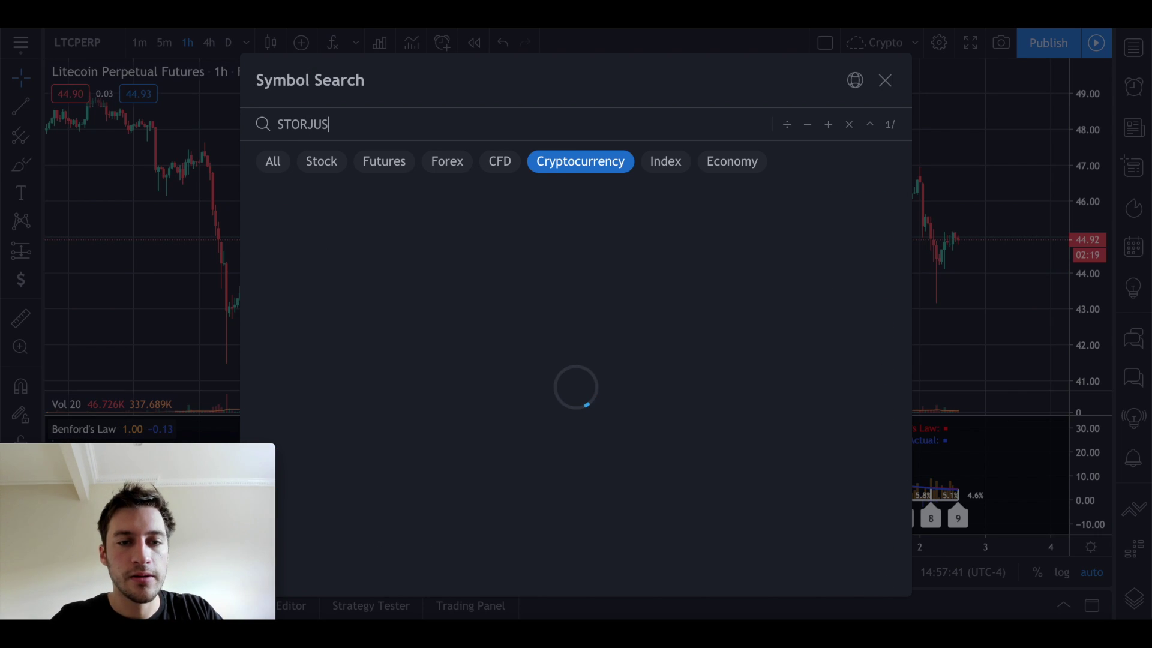
{"action": "type", "text": "DT"}
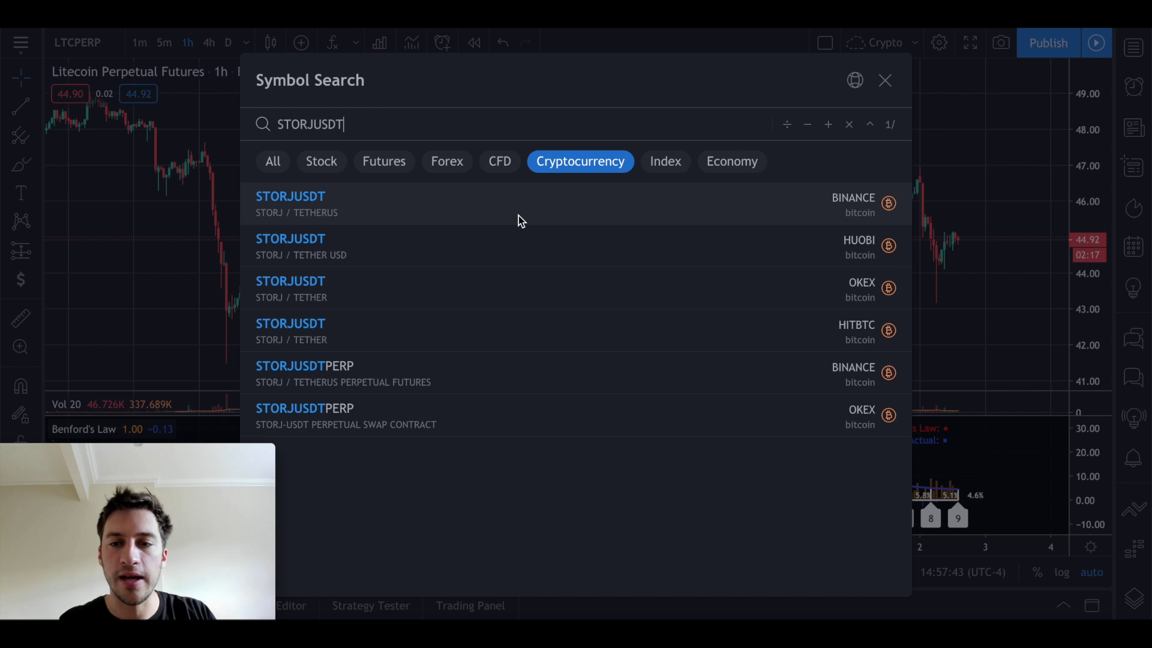
{"action": "left_click", "coordinate": [517, 215]}
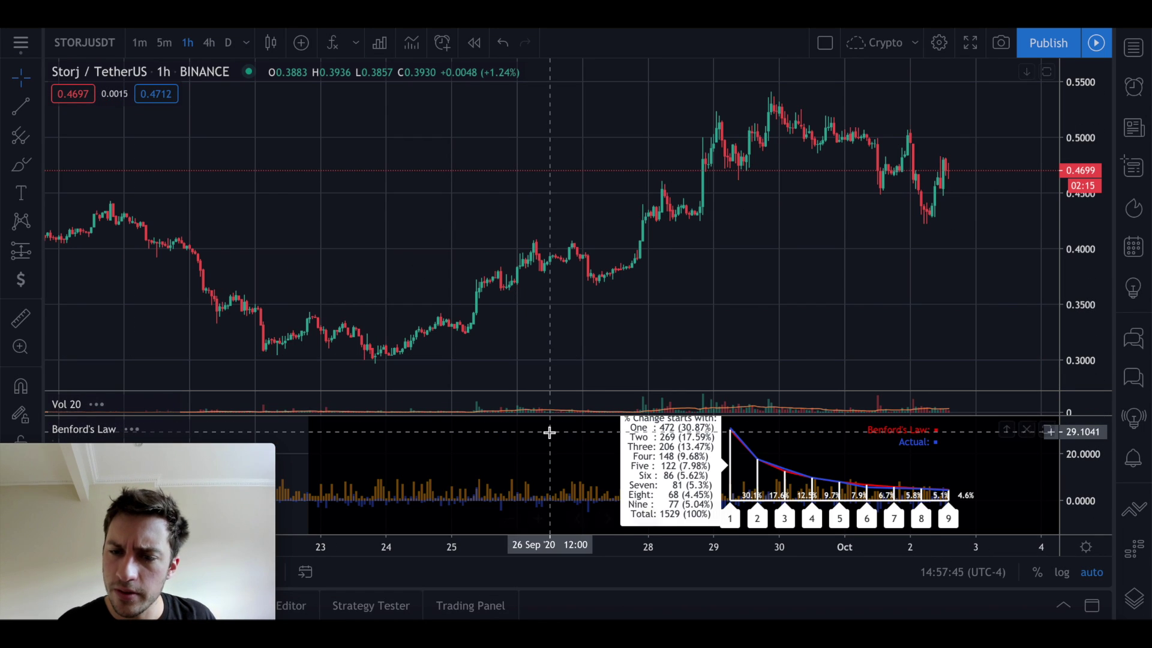
{"action": "double_click", "coordinate": [526, 448]}
{"action": "scroll", "coordinate": [525, 447], "scroll_direction": "up", "scroll_amount": 5}
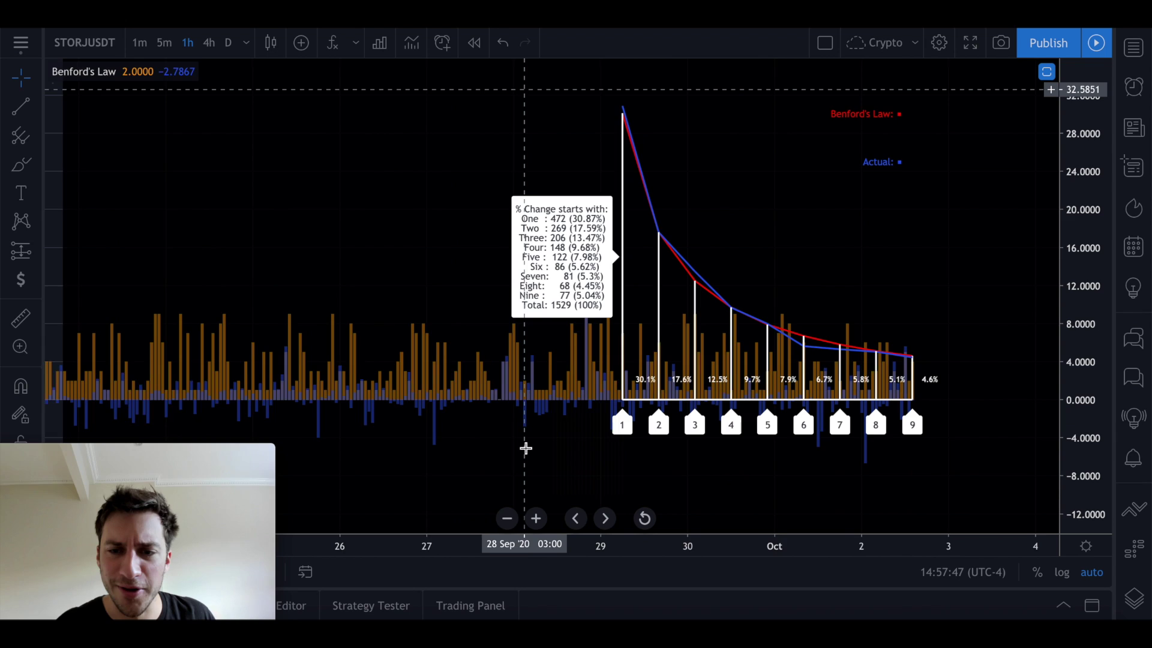
{"action": "scroll", "coordinate": [327, 156], "scroll_direction": "up", "scroll_amount": 3}
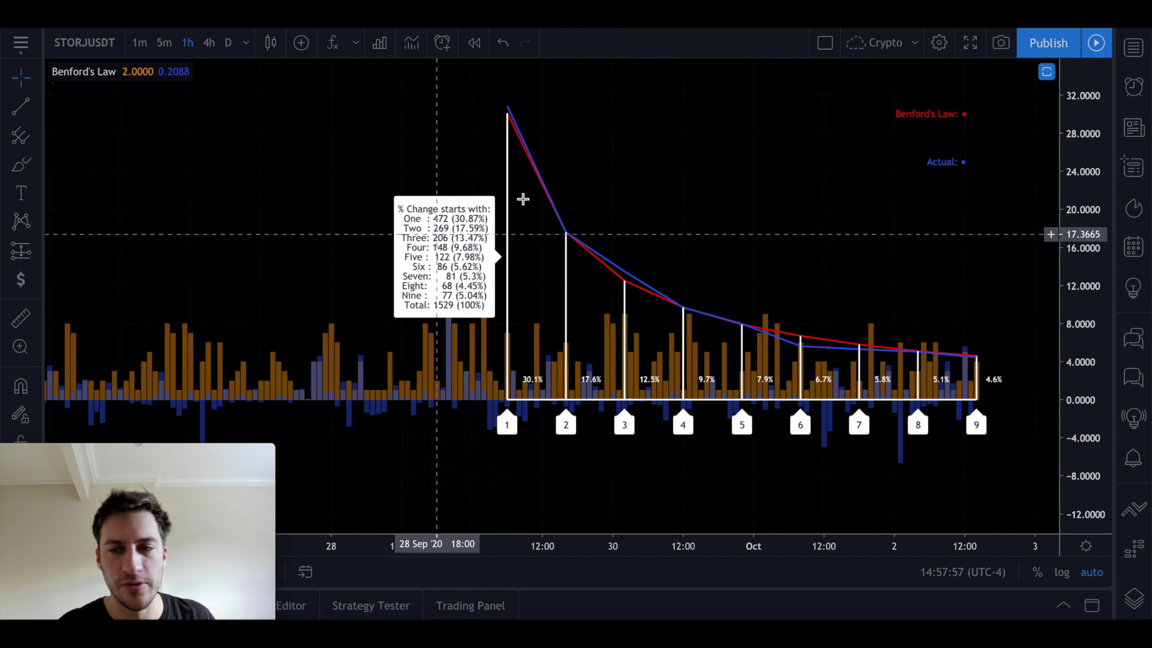
{"action": "scroll", "coordinate": [253, 203], "scroll_direction": "down", "scroll_amount": 2}
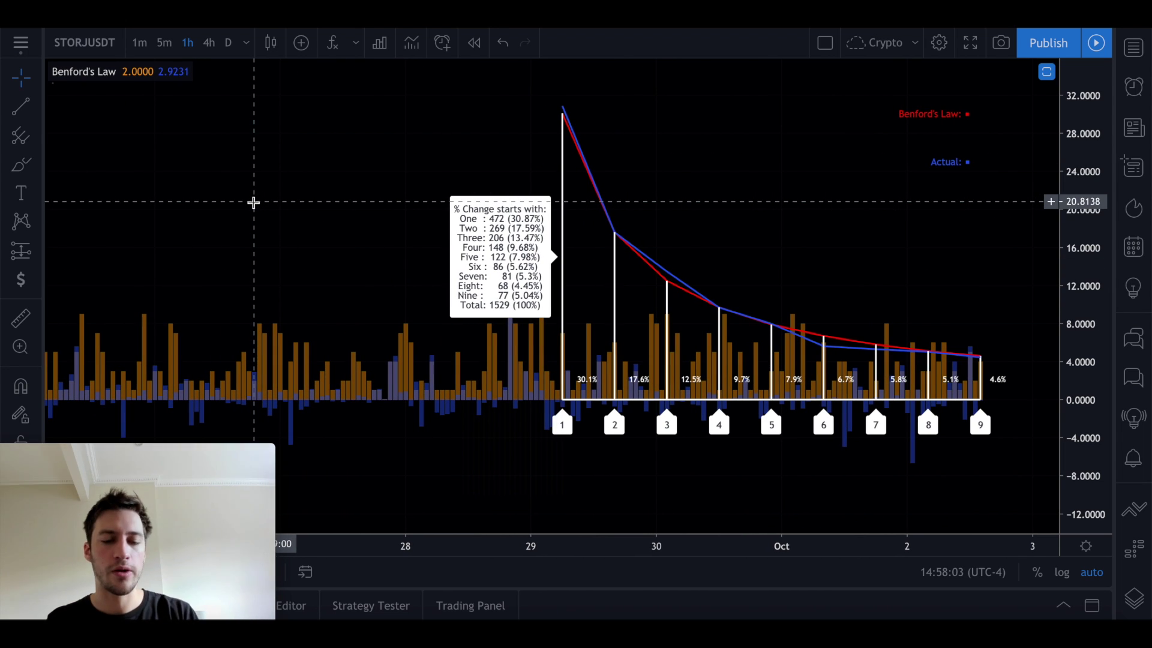
{"action": "double_click", "coordinate": [297, 202]}
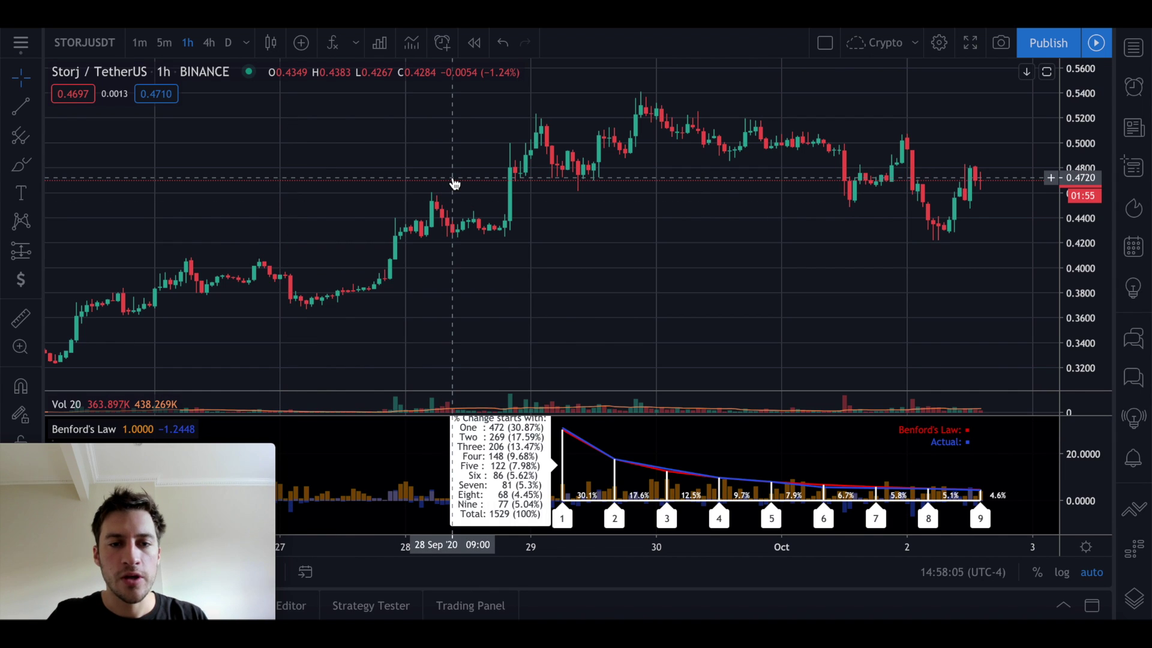
Search indicators for 'benford' and maximize the STORJUSDT Benford pane, showing 472 of 1529 ones
{"action": "key", "text": "slash"}
{"action": "type", "text": "benford"}
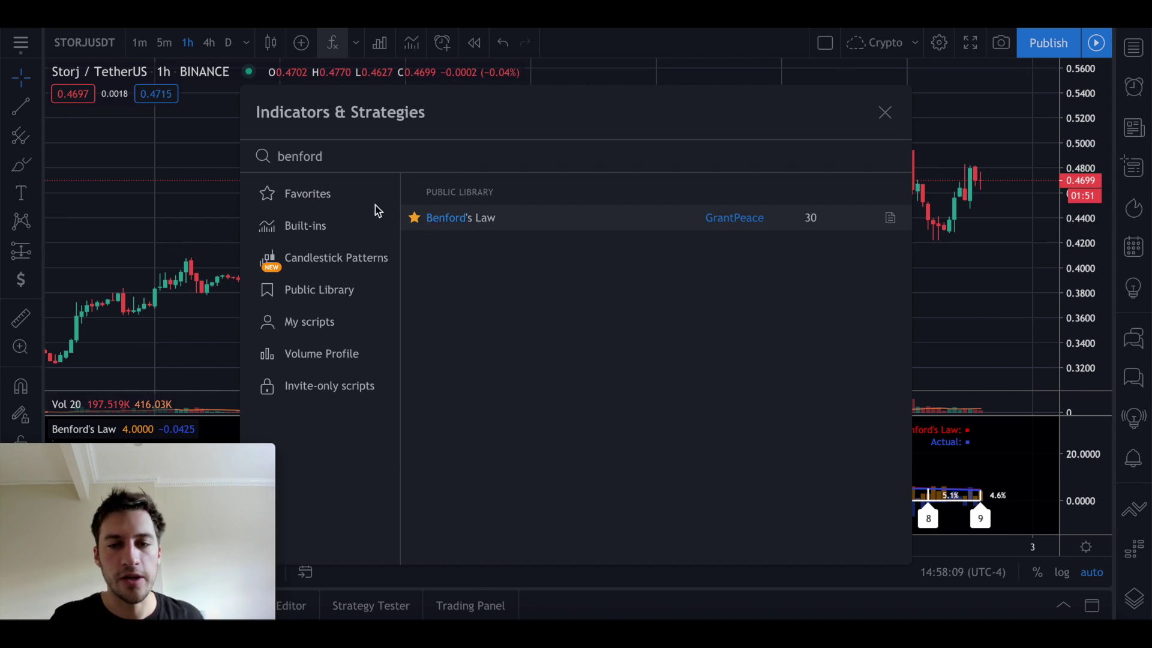
{"action": "double_click", "coordinate": [1022, 461]}
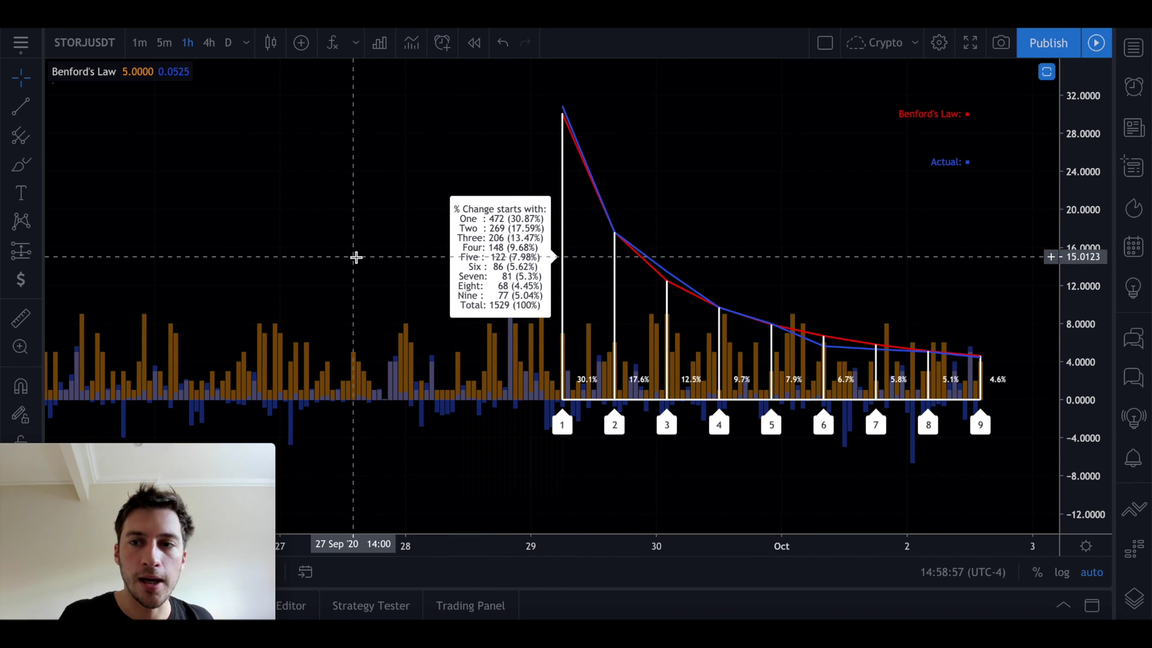
{"action": "scroll", "coordinate": [355, 257], "scroll_direction": "down", "scroll_amount": 2}
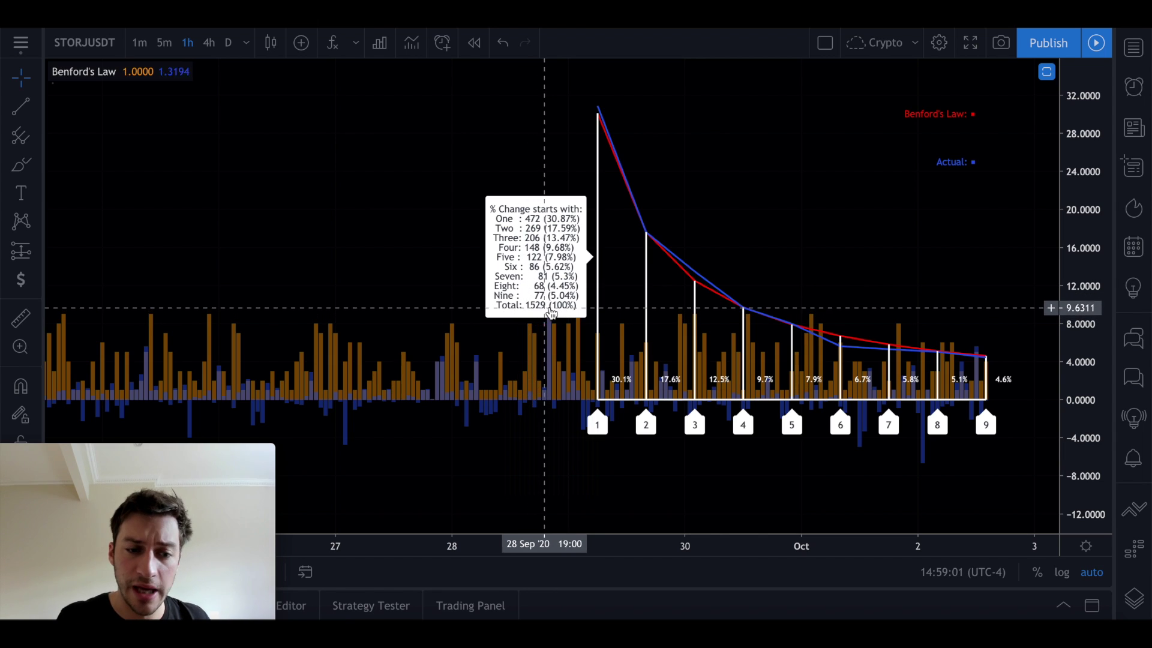
Switch STORJUSDT to 5m bars, then to 15m bars (5918 changes, 29.22% ones)
{"action": "left_click", "coordinate": [163, 43]}
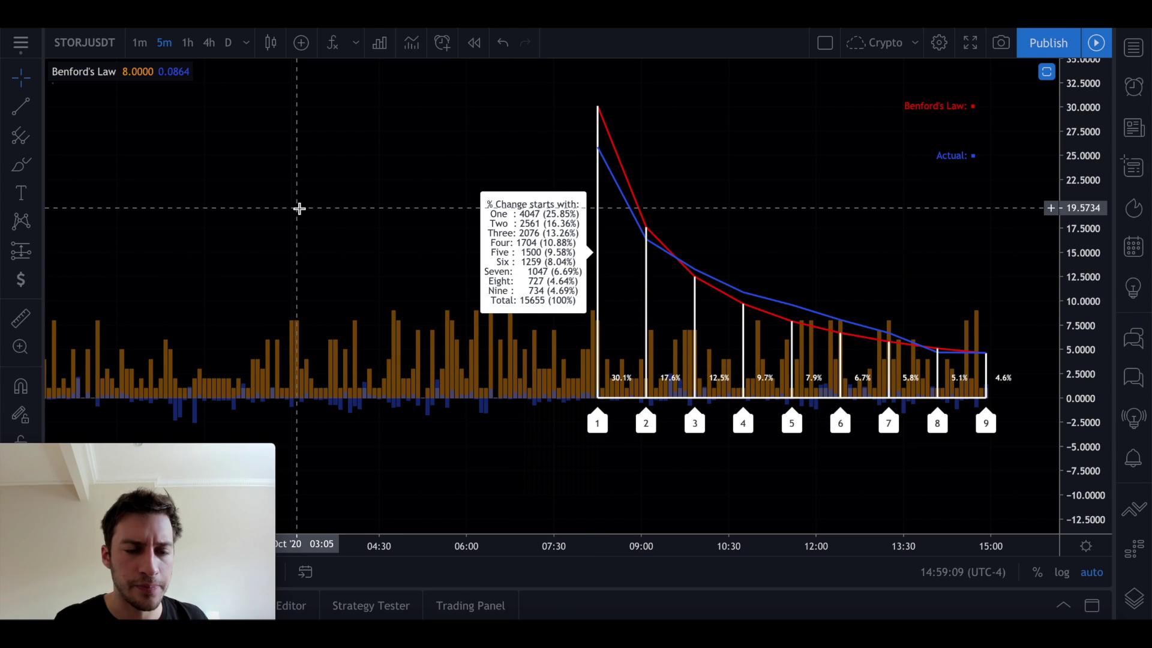
{"action": "scroll", "coordinate": [298, 208], "scroll_direction": "down", "scroll_amount": 2}
{"action": "type", "text": "15"}
{"action": "key", "text": "Return"}
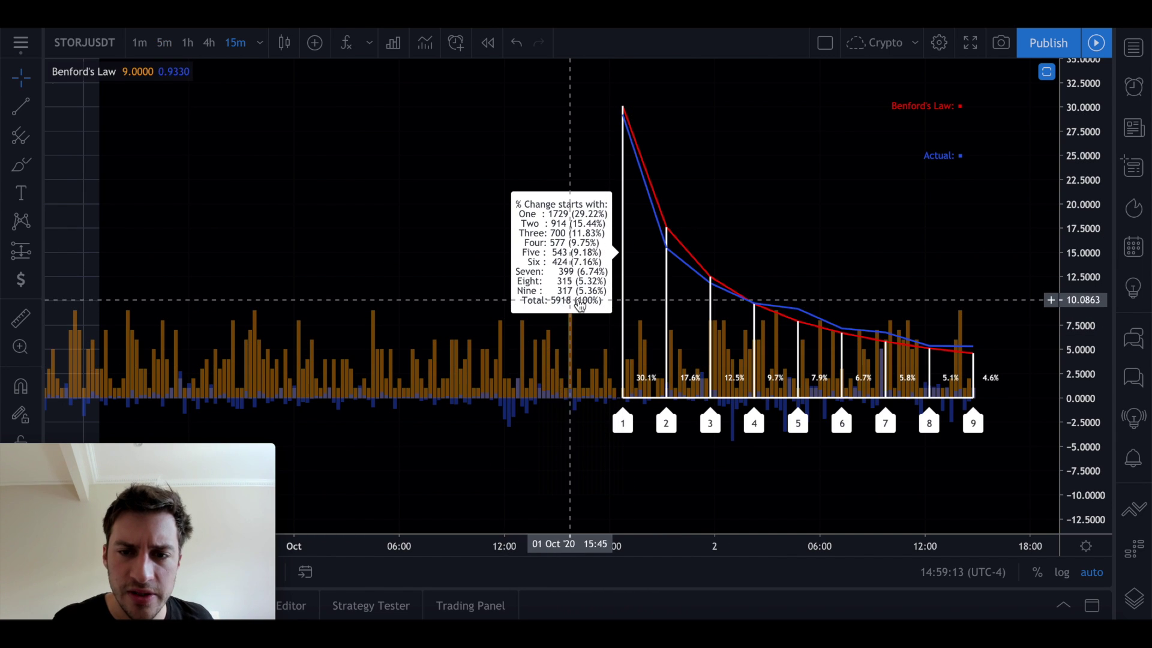
{"action": "scroll", "coordinate": [627, 199], "scroll_direction": "up", "scroll_amount": 1}
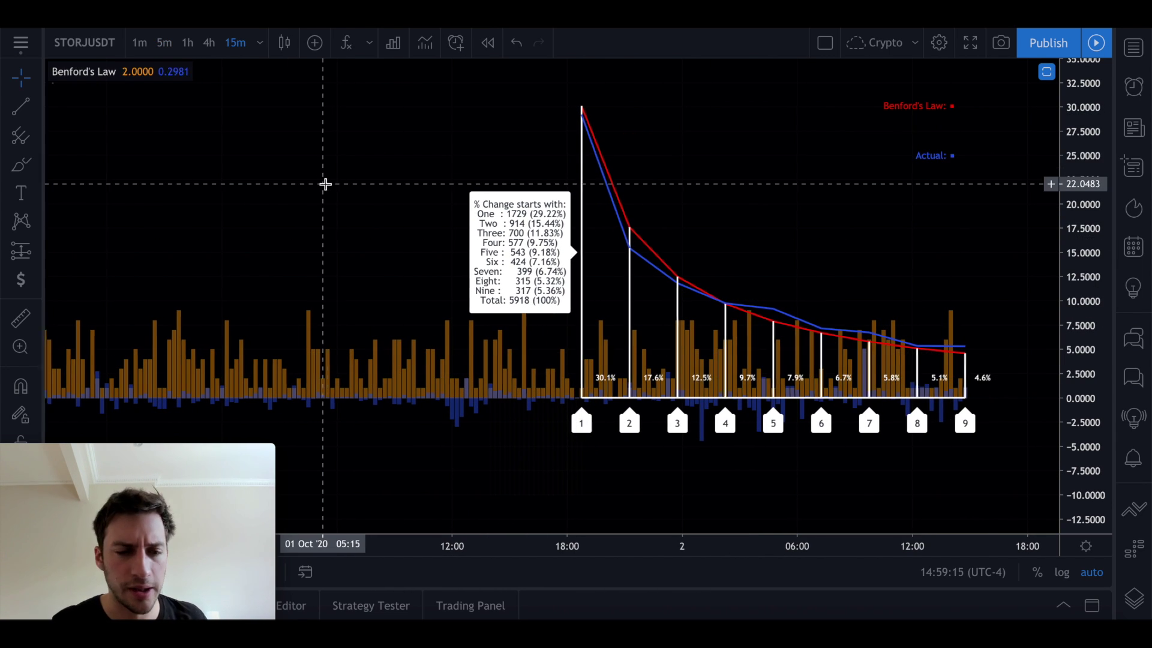
{"action": "scroll", "coordinate": [324, 185], "scroll_direction": "down", "scroll_amount": 1}
{"action": "scroll", "coordinate": [870, 214], "scroll_direction": "up", "scroll_amount": 1}
{"action": "scroll", "coordinate": [964, 366], "scroll_direction": "down", "scroll_amount": 2}
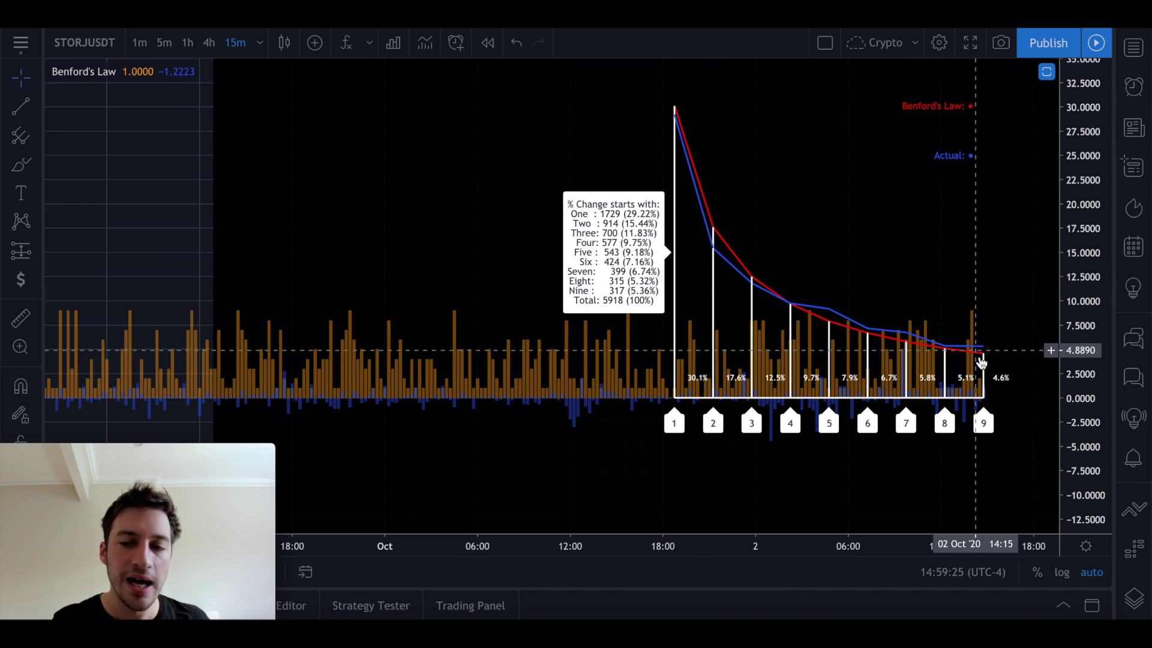
{"action": "scroll", "coordinate": [971, 360], "scroll_direction": "up", "scroll_amount": 1}
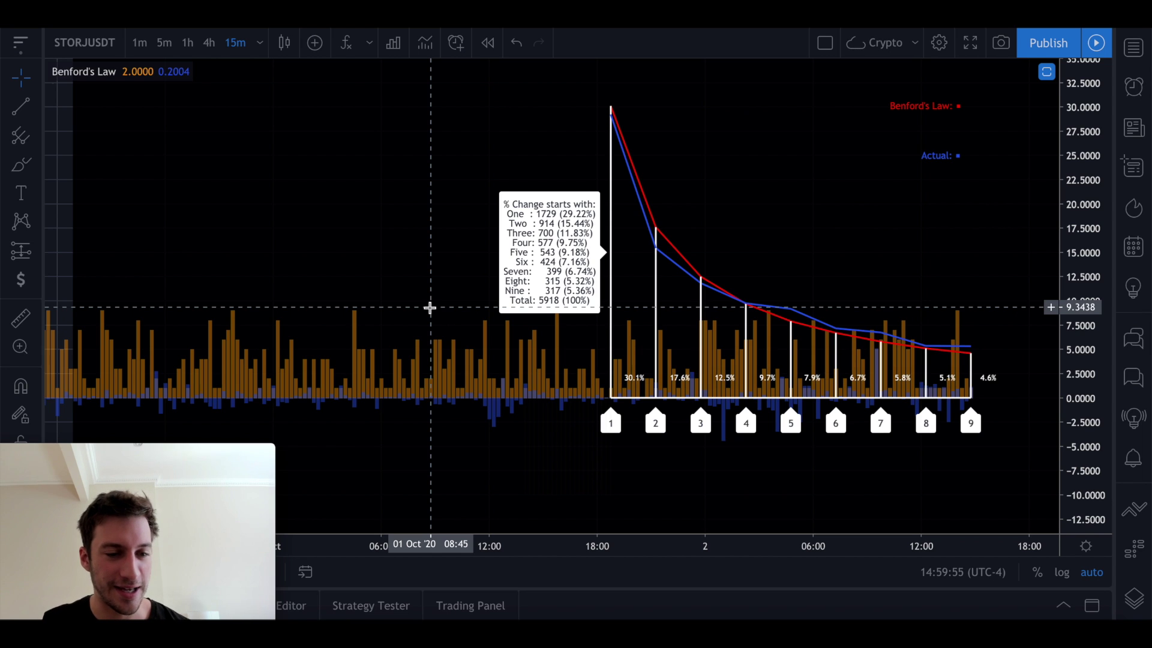
{"action": "scroll", "coordinate": [432, 303], "scroll_direction": "down", "scroll_amount": 5}
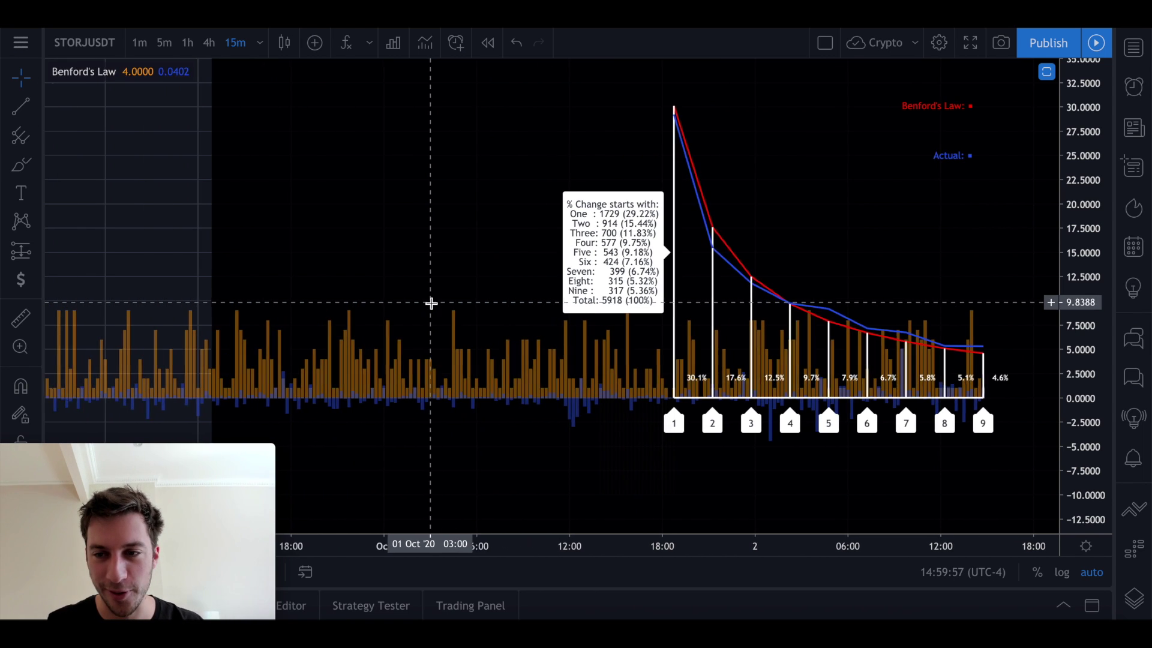
{"action": "scroll", "coordinate": [432, 303], "scroll_direction": "down", "scroll_amount": 1}
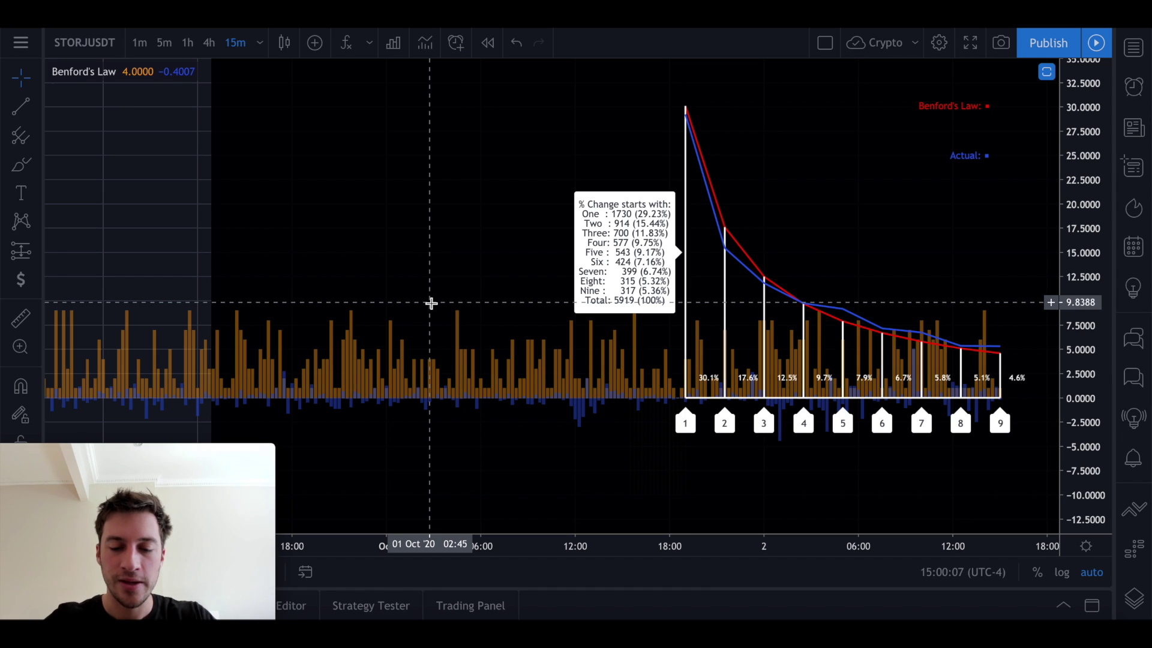
{"action": "type", "text": "UNI"}
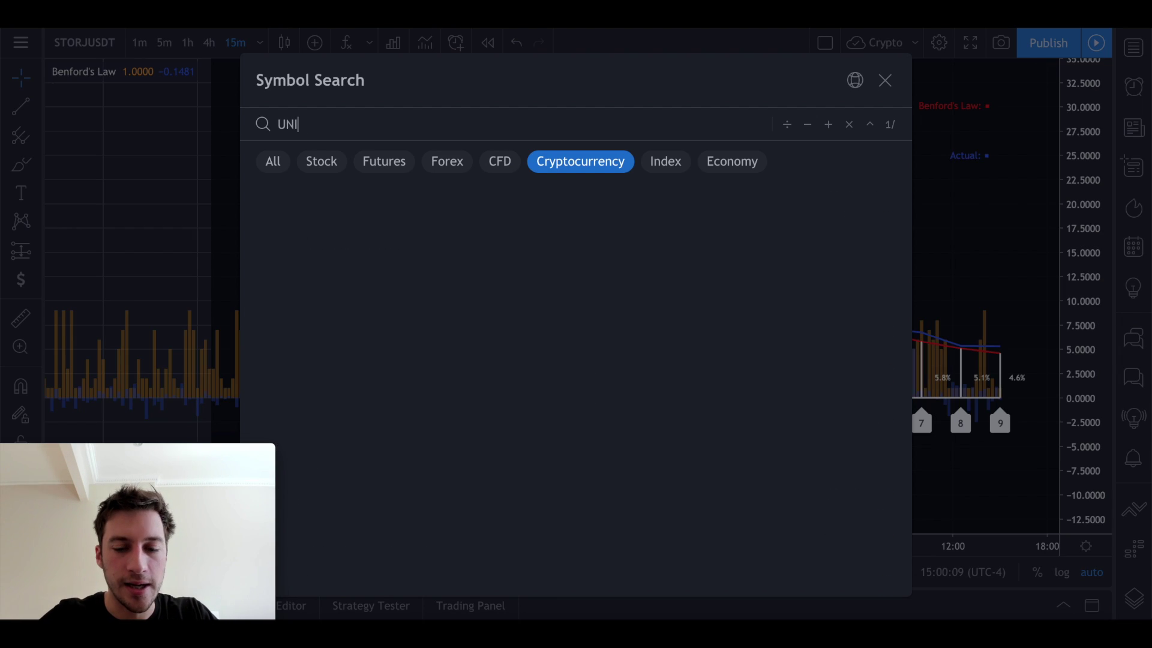
{"action": "type", "text": "USD"}
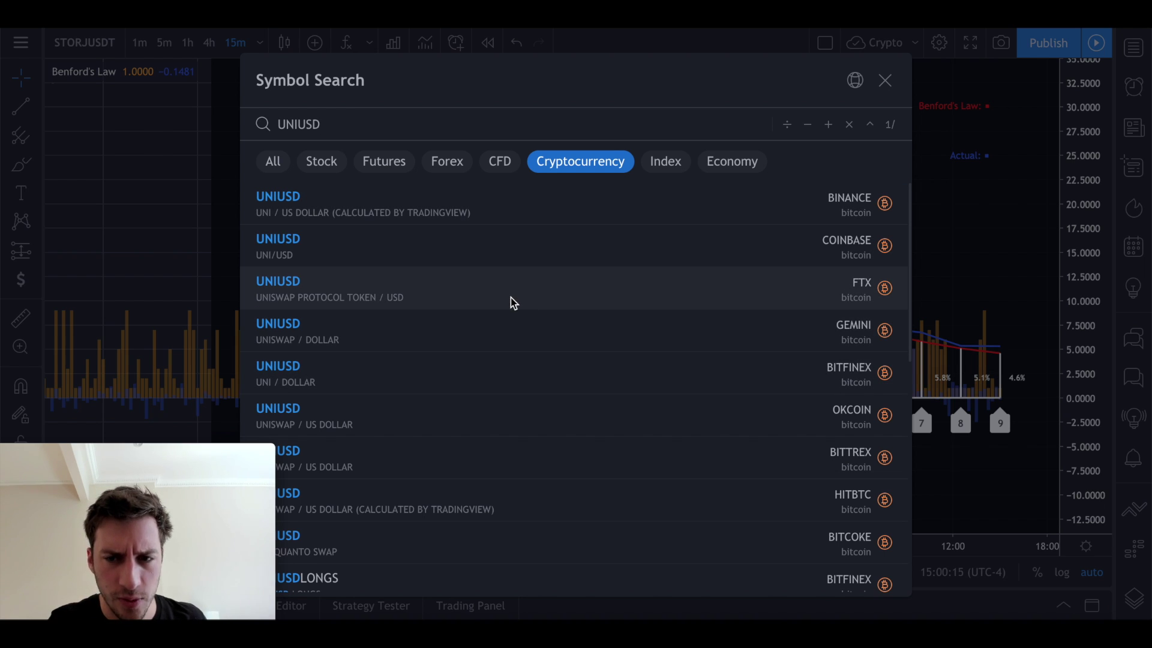
Load UNIUSD and compare its Benford digits on 1h, 5m and 15m bars
{"action": "key", "text": "Escape"}
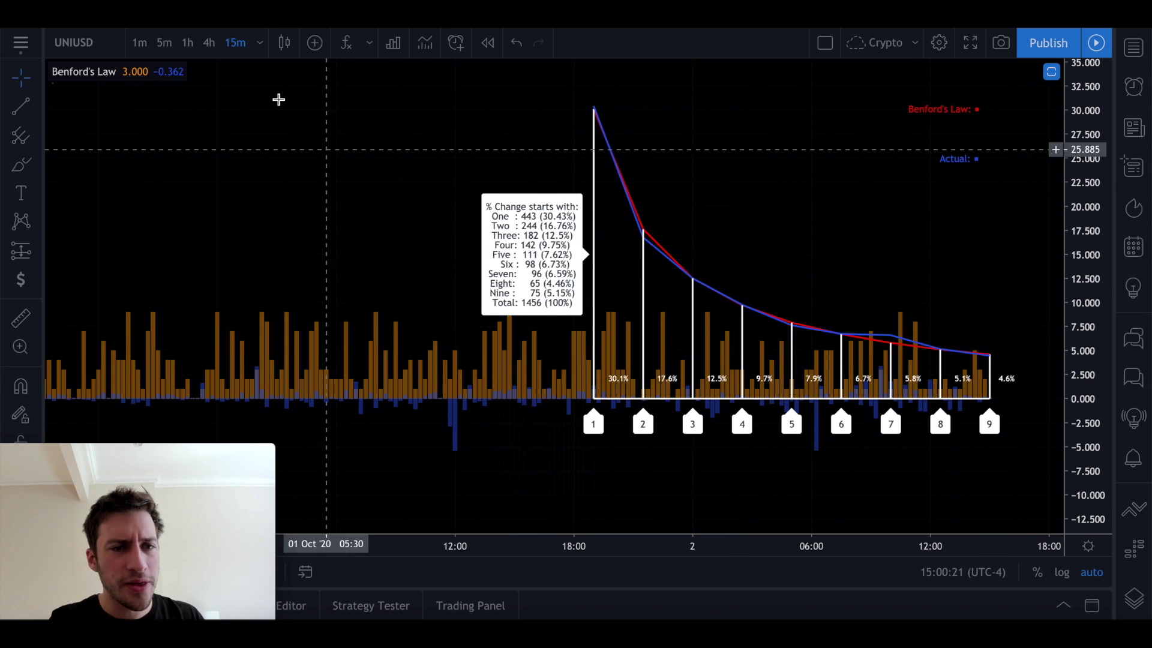
{"action": "left_click", "coordinate": [186, 45]}
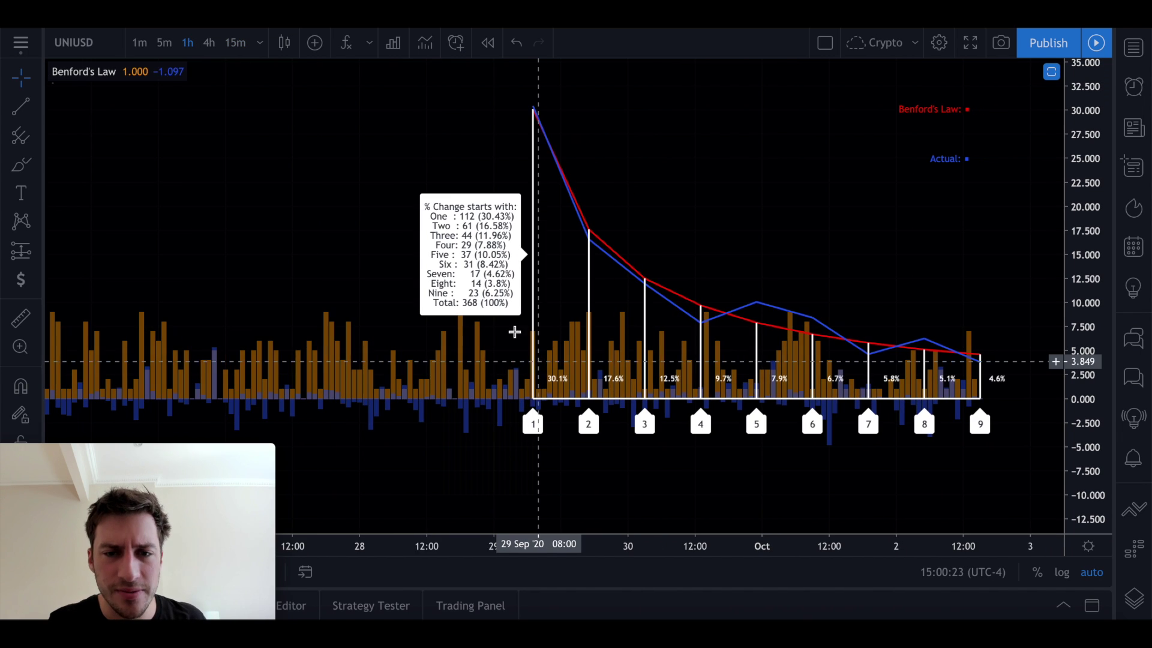
{"action": "left_click", "coordinate": [162, 43]}
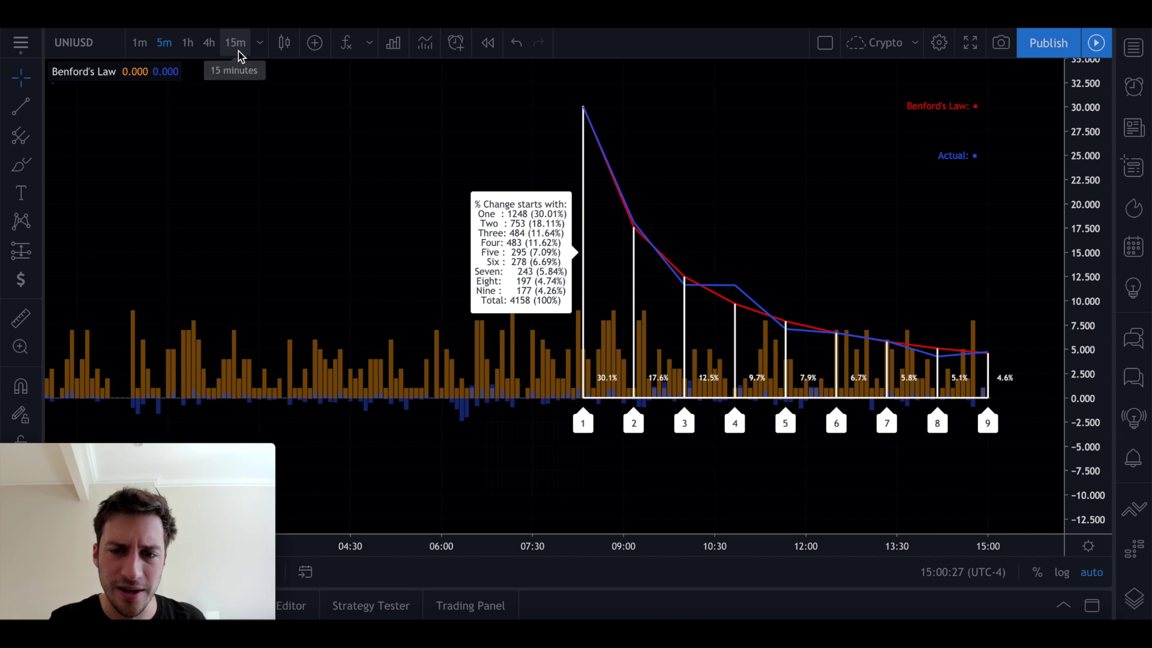
{"action": "left_click", "coordinate": [235, 43]}
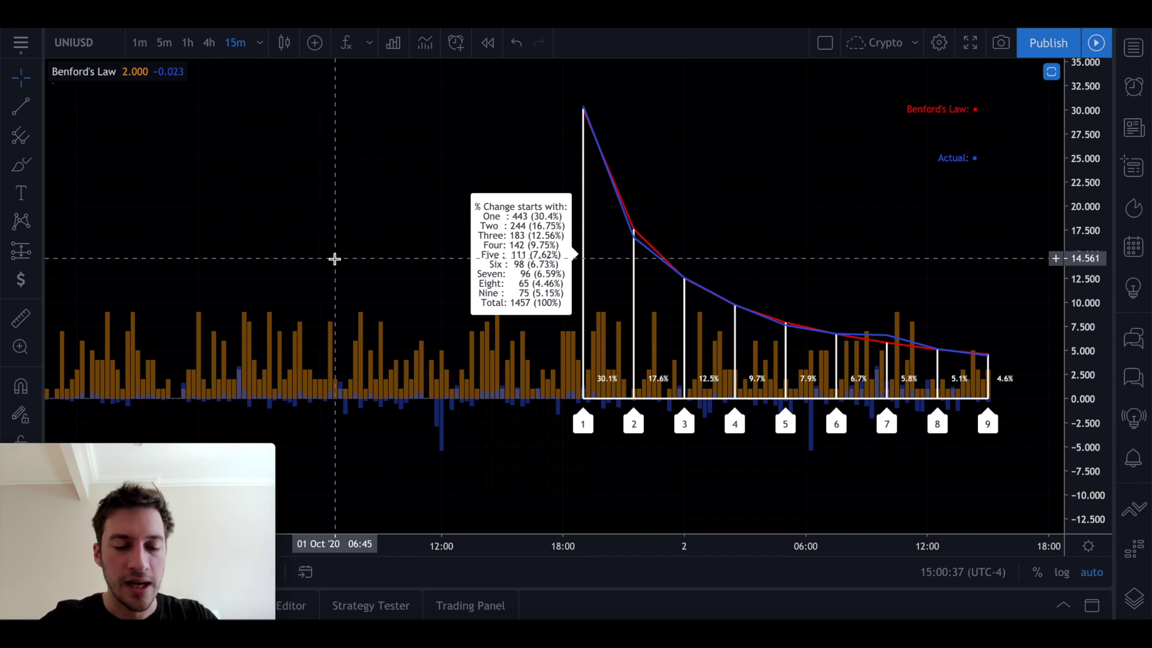
Set a custom 46-minute interval, then start a symbol search for BTCUSD
{"action": "type", "text": "46"}
{"action": "key", "text": "Return"}
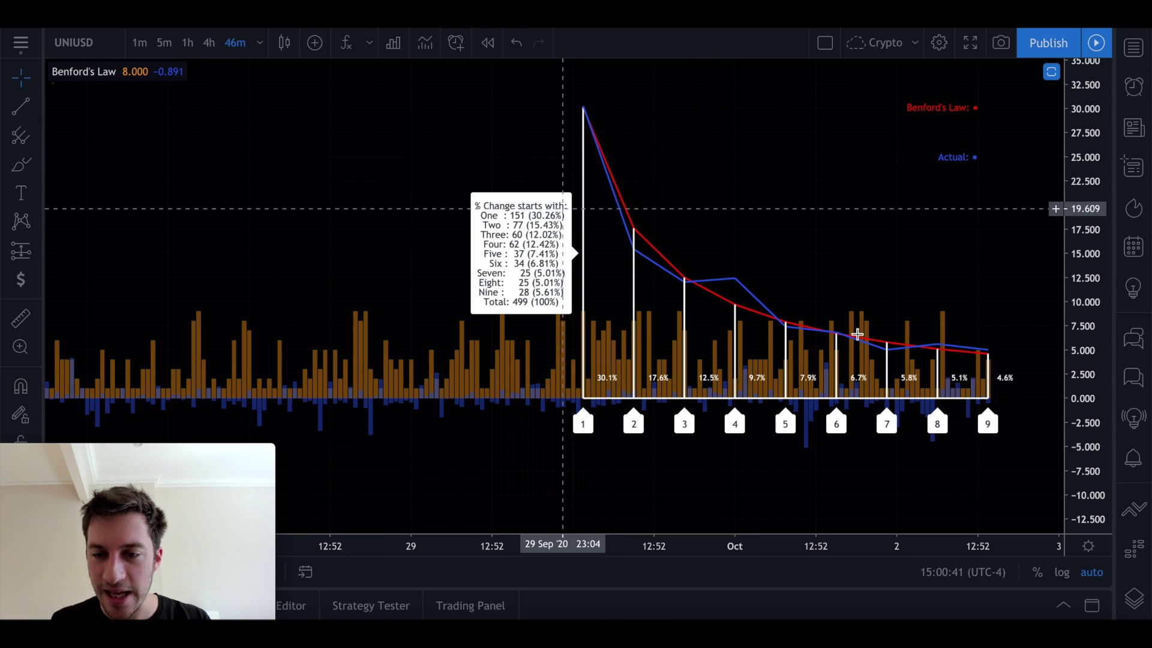
{"action": "type", "text": "BTC"}
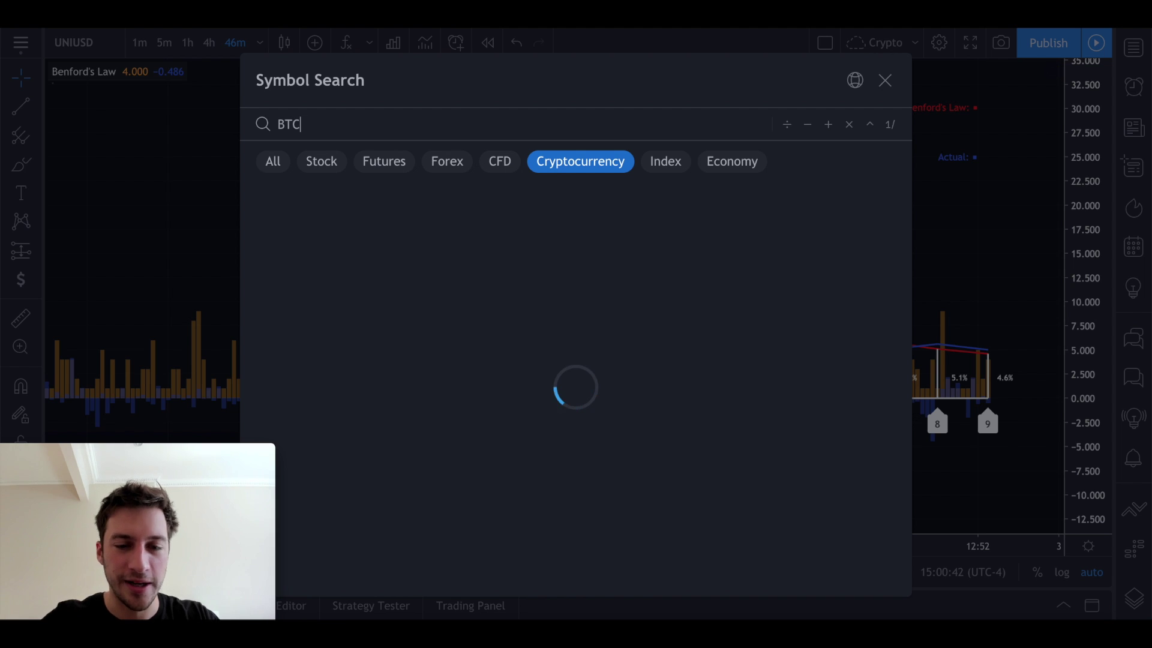
{"action": "type", "text": "USD"}
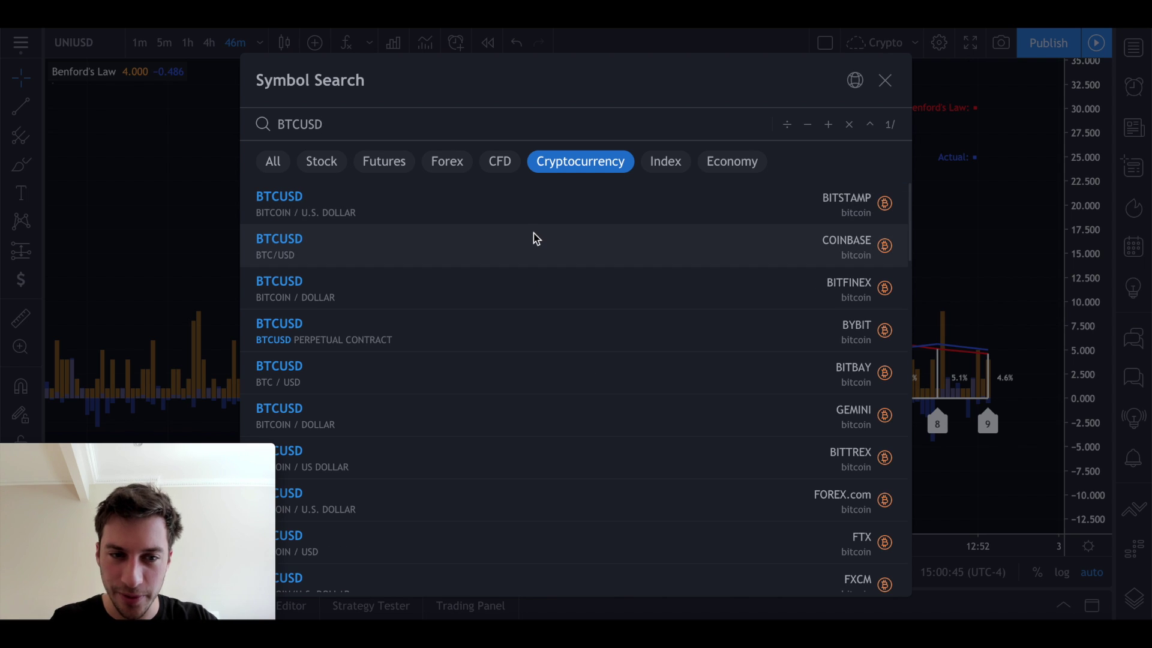
Load Coinbase BTCUSD and step the interval through 783 minutes, 2 days, then 1 hour
{"action": "left_click", "coordinate": [536, 239]}
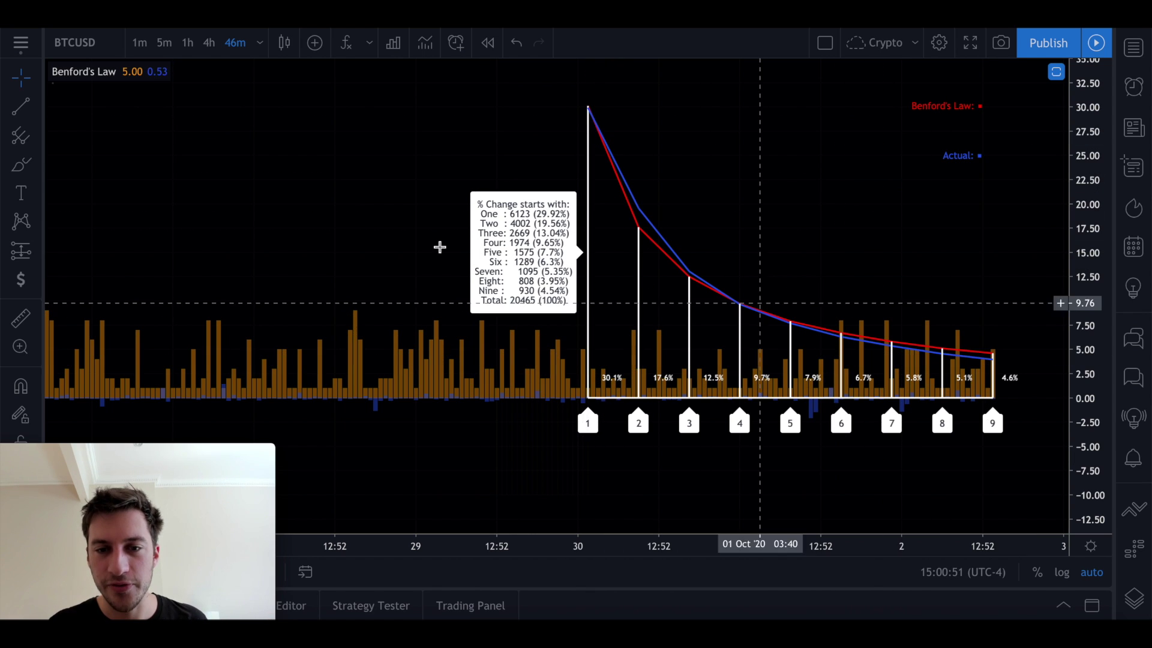
{"action": "type", "text": "783"}
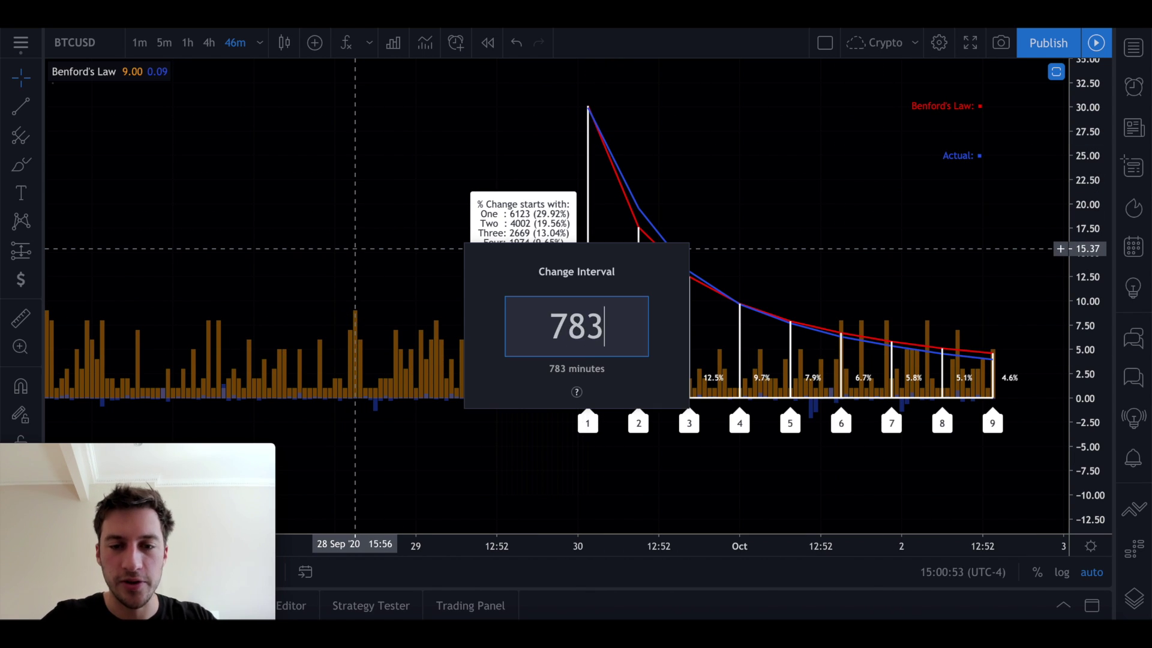
{"action": "key", "text": "Return"}
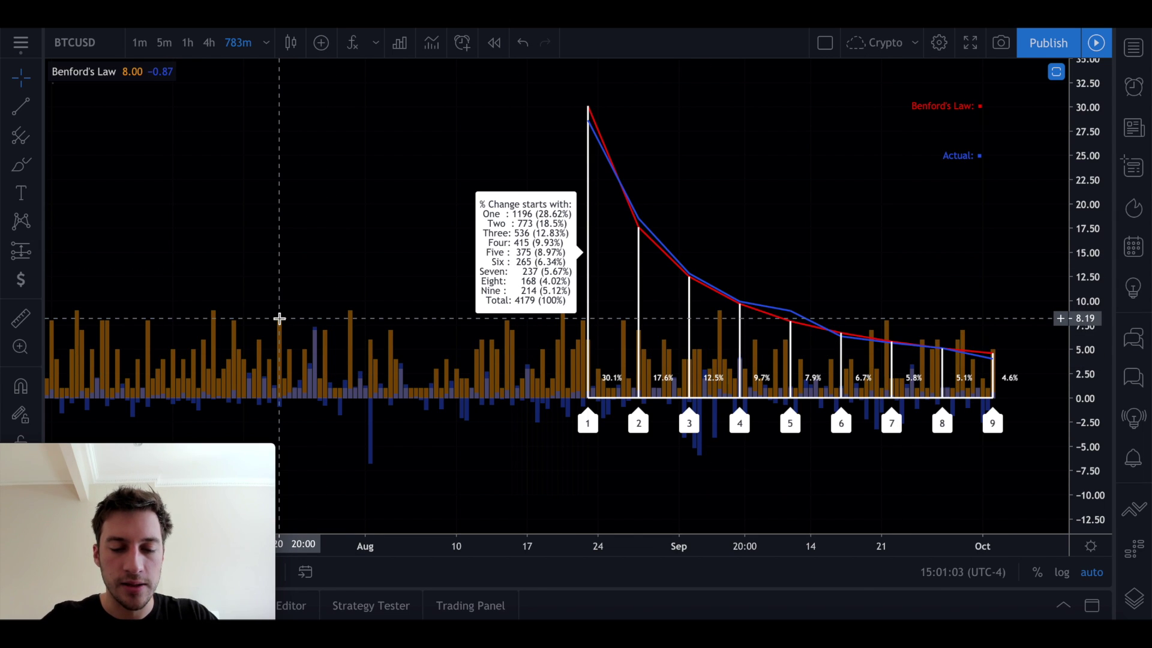
{"action": "type", "text": "2D"}
{"action": "key", "text": "Return"}
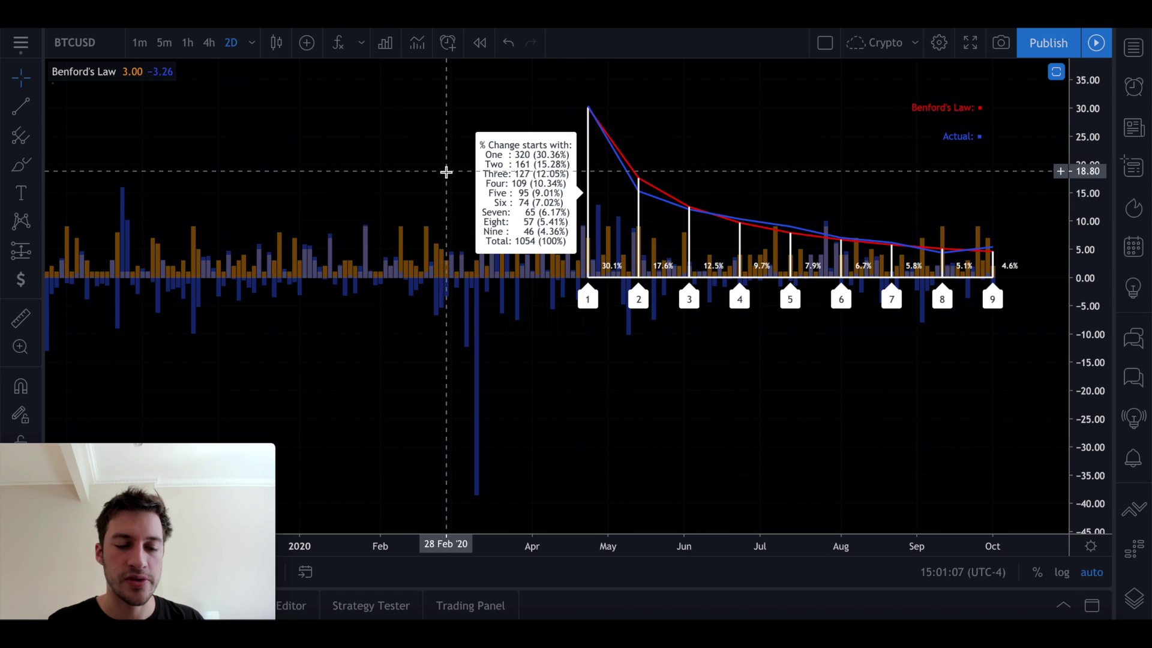
{"action": "type", "text": "1h"}
{"action": "key", "text": "Return"}
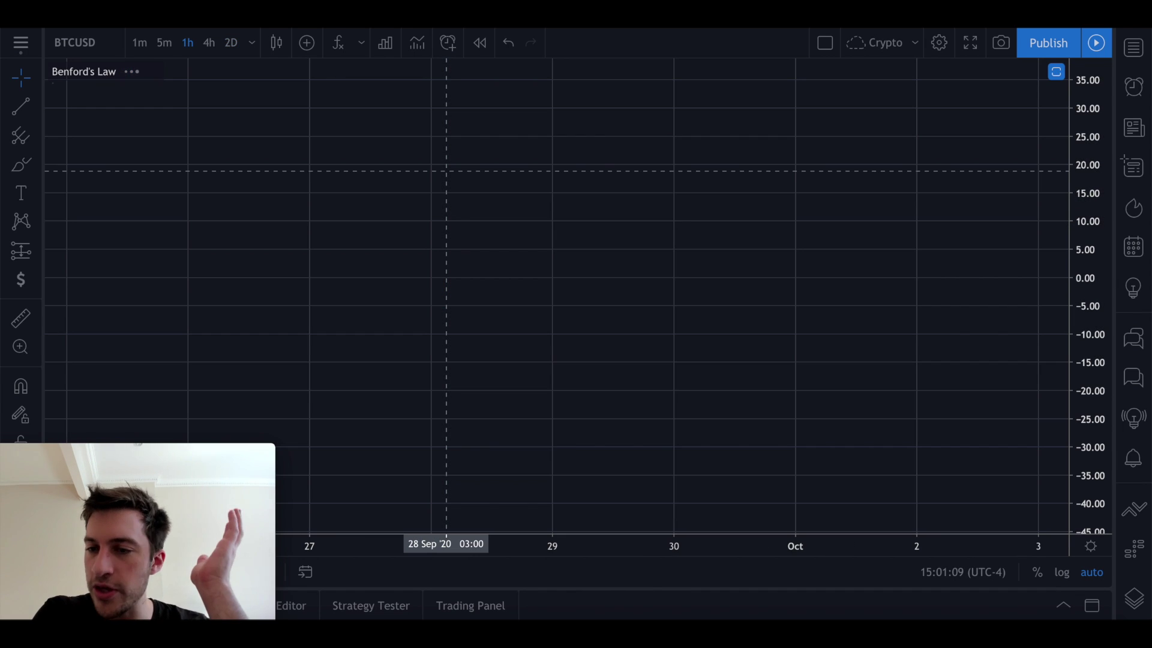